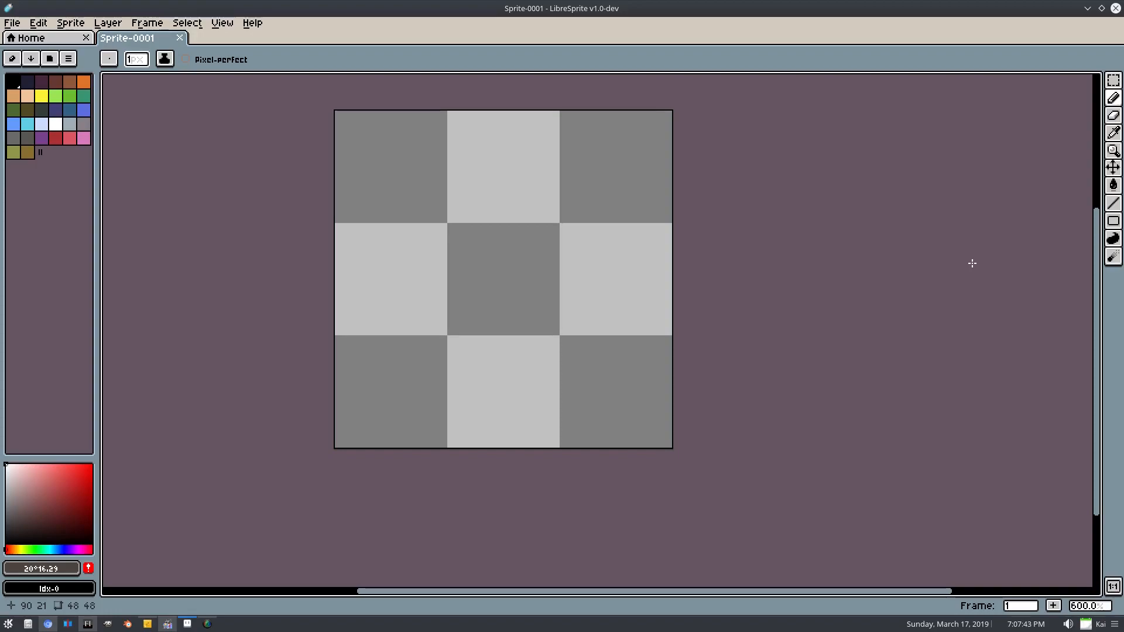
Reduce the colour palette to its single black entry
{"action": "scroll", "coordinate": [545, 275], "scroll_direction": "up", "scroll_amount": 1}
{"action": "left_click_drag", "start_coordinate": [574, 280], "coordinate": [627, 331]}
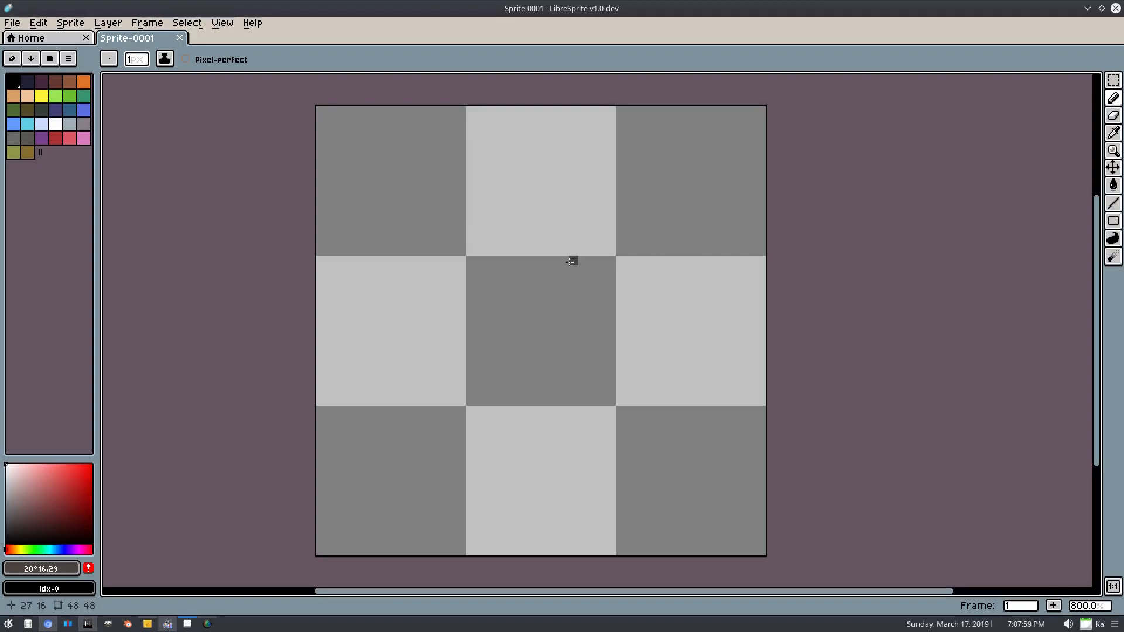
{"action": "scroll", "coordinate": [477, 248], "scroll_direction": "up", "scroll_amount": 1}
{"action": "left_click_drag", "start_coordinate": [479, 248], "coordinate": [452, 192]}
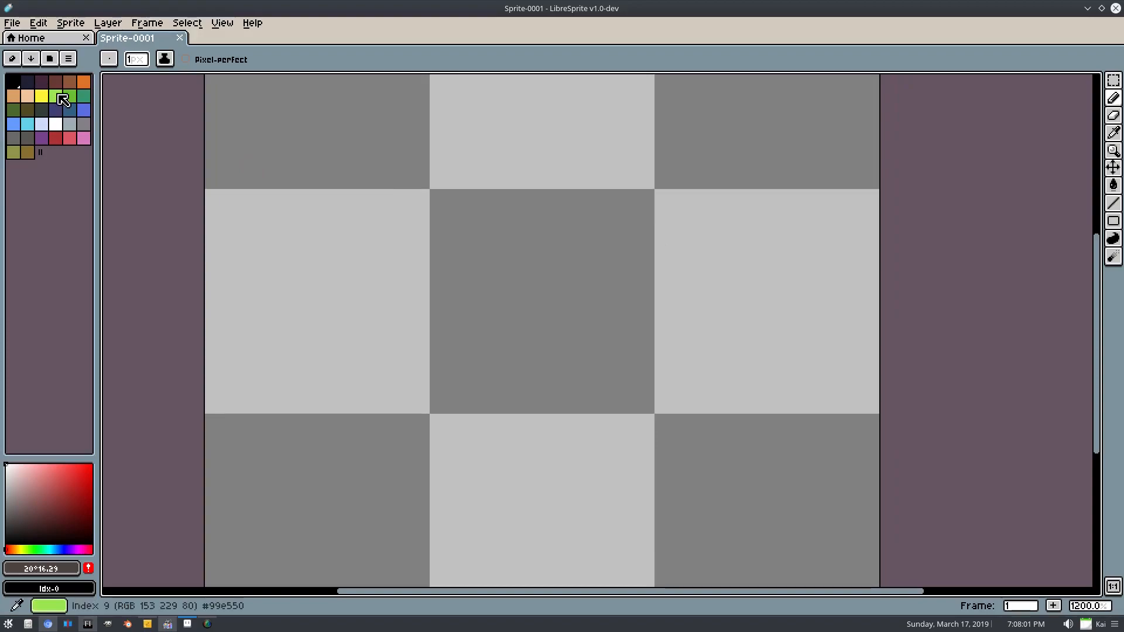
{"action": "left_click_drag", "start_coordinate": [40, 152], "coordinate": [26, 84]}
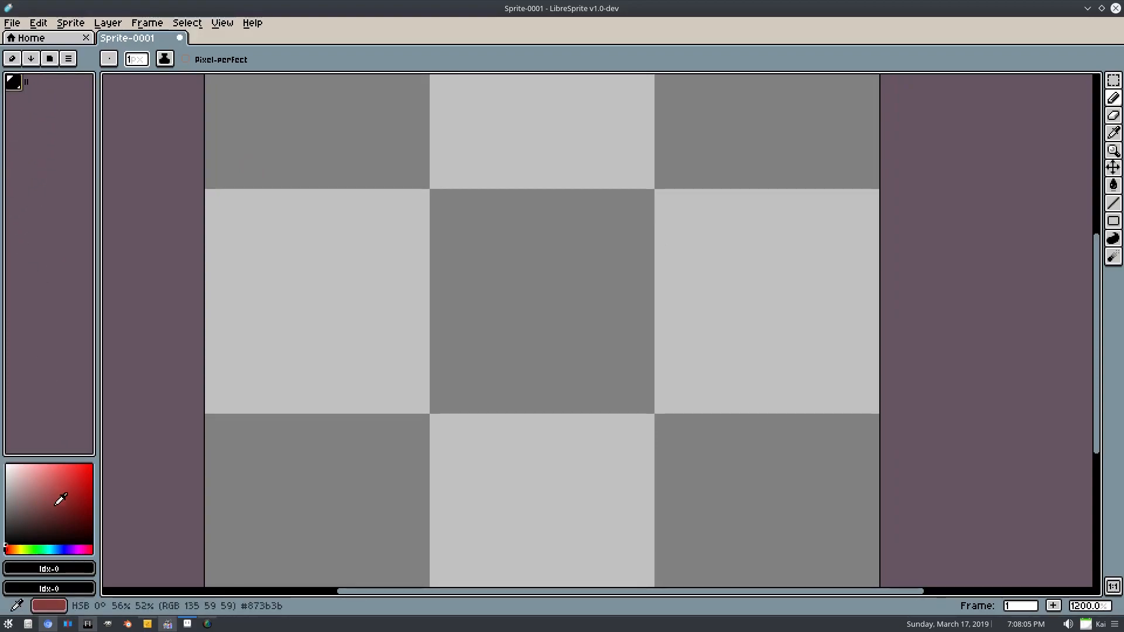
Choose a light green (HSB 93°, 50, 88) and fill the canvas's centre 16×16 tile with it
{"action": "left_click_drag", "start_coordinate": [43, 547], "coordinate": [27, 548]}
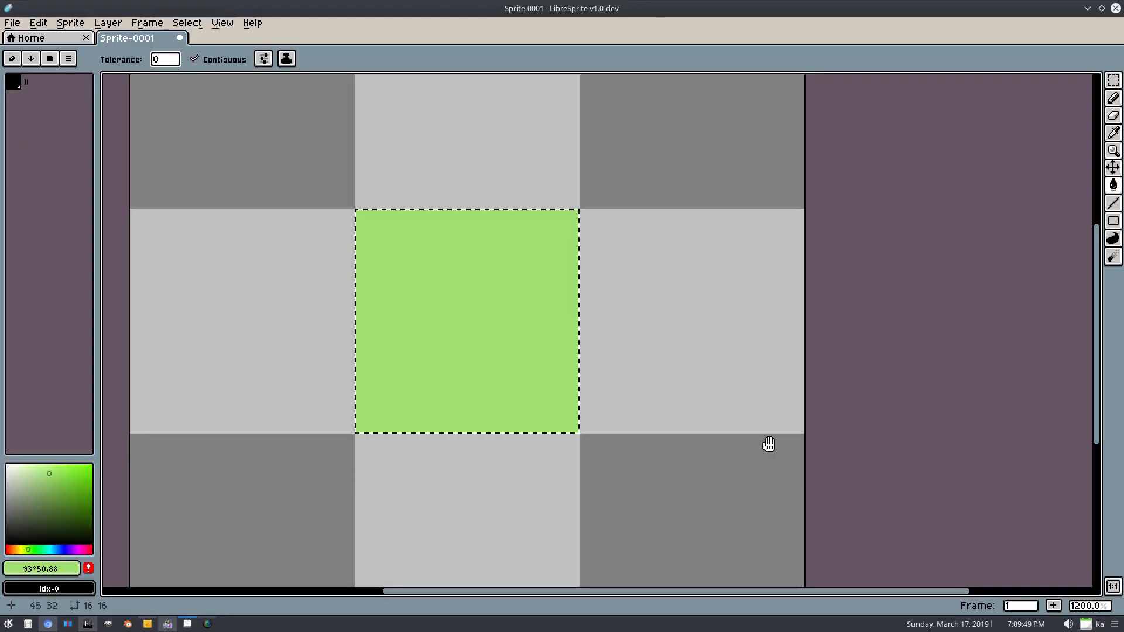
{"action": "scroll", "coordinate": [661, 351], "scroll_direction": "up", "scroll_amount": 1}
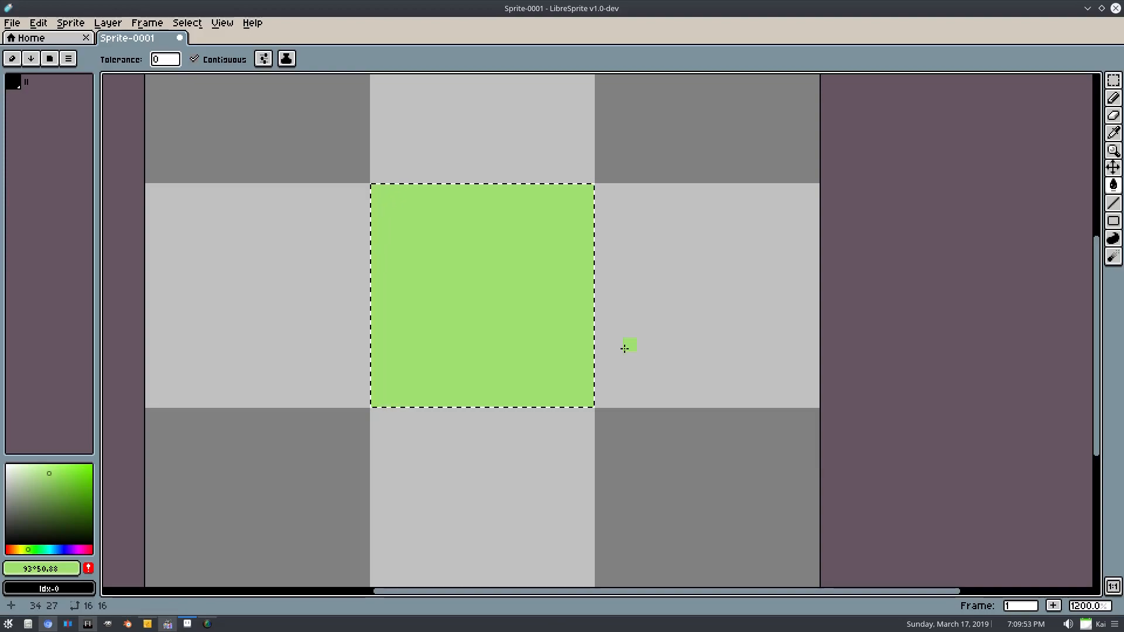
Choose a pale yellow-green (HSB 83°, 42, 95) and pencil a small V and a corner-shaped grass highlight inside the centre tile
{"action": "left_click", "coordinate": [47, 468]}
{"action": "left_click", "coordinate": [42, 467]}
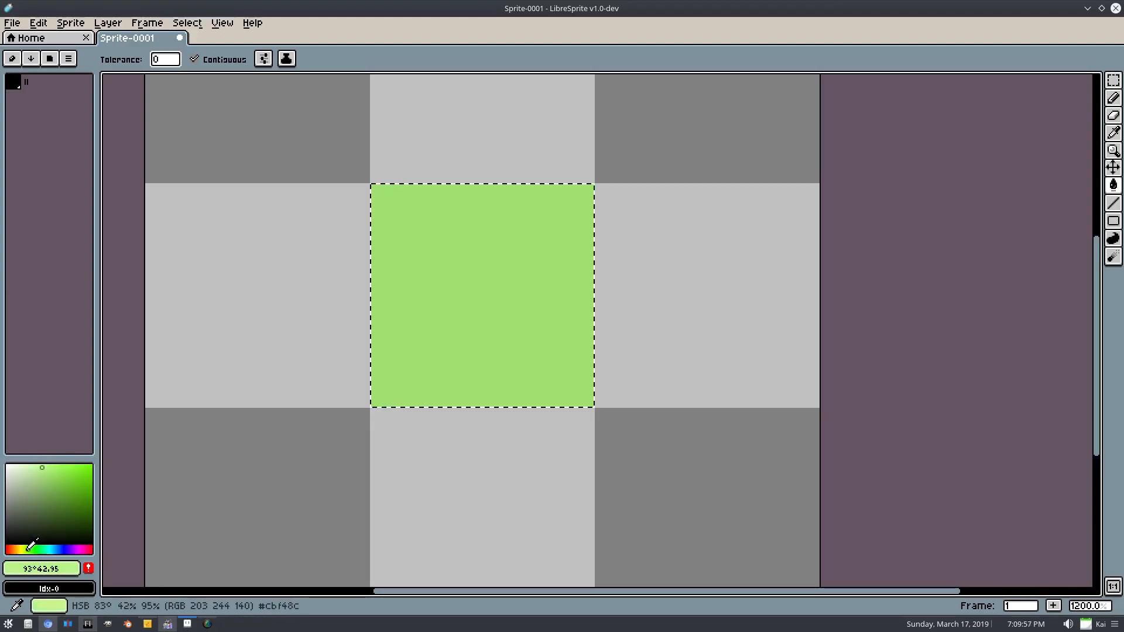
{"action": "key", "text": "b"}
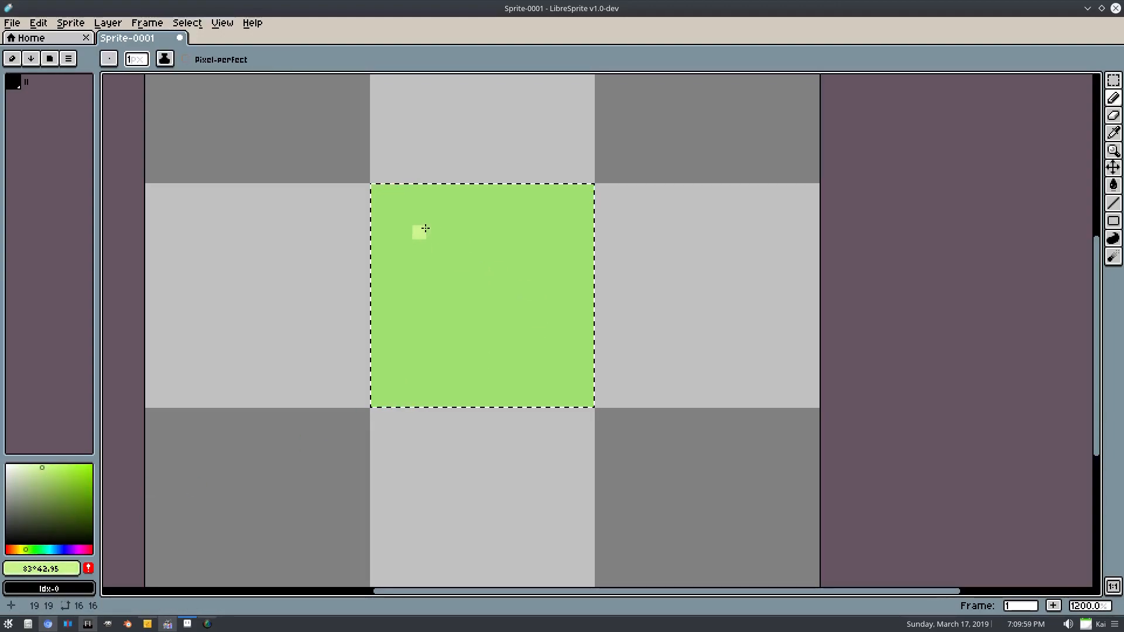
{"action": "mouse_move", "coordinate": [418, 263]}
{"action": "left_mouse_down"}
{"action": "mouse_move", "coordinate": [401, 250]}
{"action": "mouse_move", "coordinate": [432, 254]}
{"action": "left_mouse_up"}
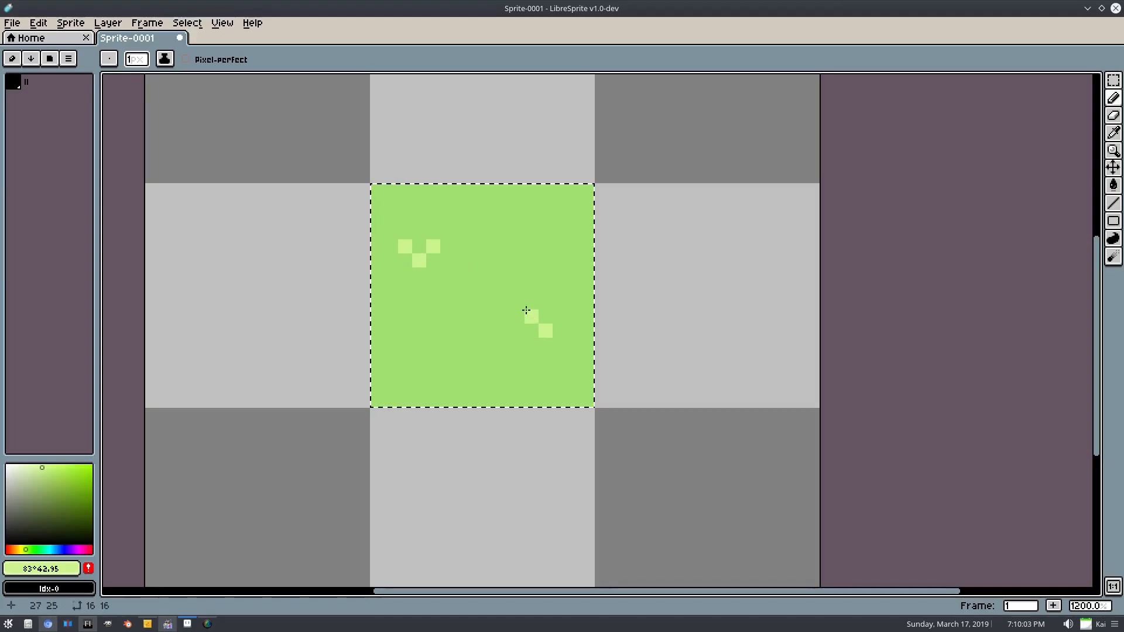
{"action": "left_click", "coordinate": [423, 358]}
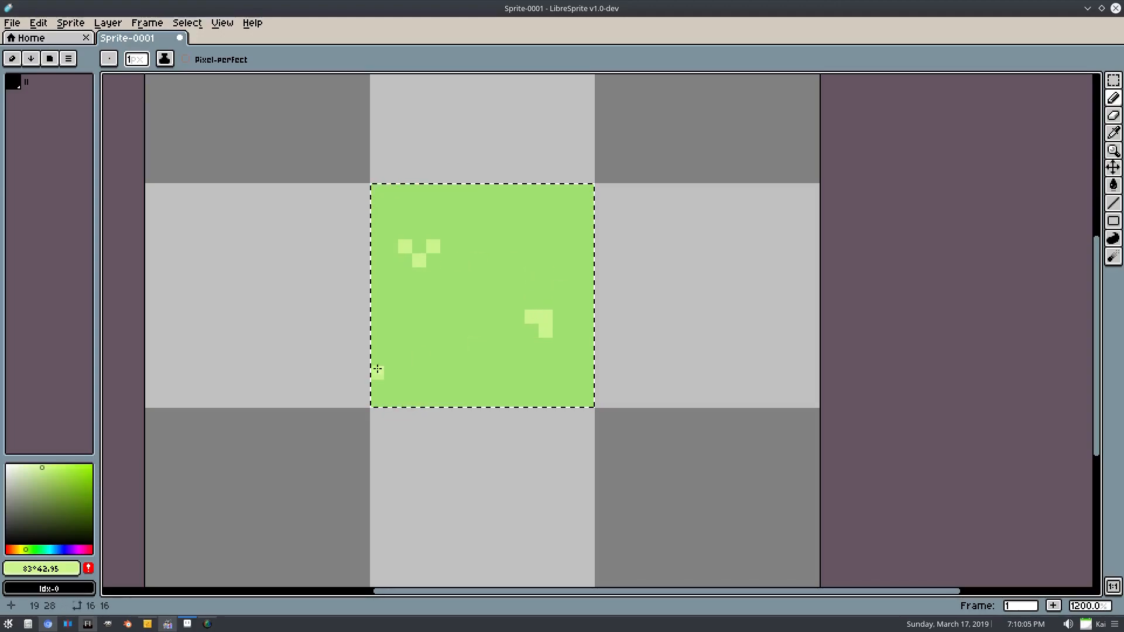
Pencil another pale V-shaped highlight at the centre tile's bottom edge and a single pale pixel at its top edge
{"action": "left_click_drag", "start_coordinate": [450, 402], "coordinate": [433, 385]}
{"action": "key", "text": "ctrl+z"}
{"action": "left_click", "coordinate": [462, 401]}
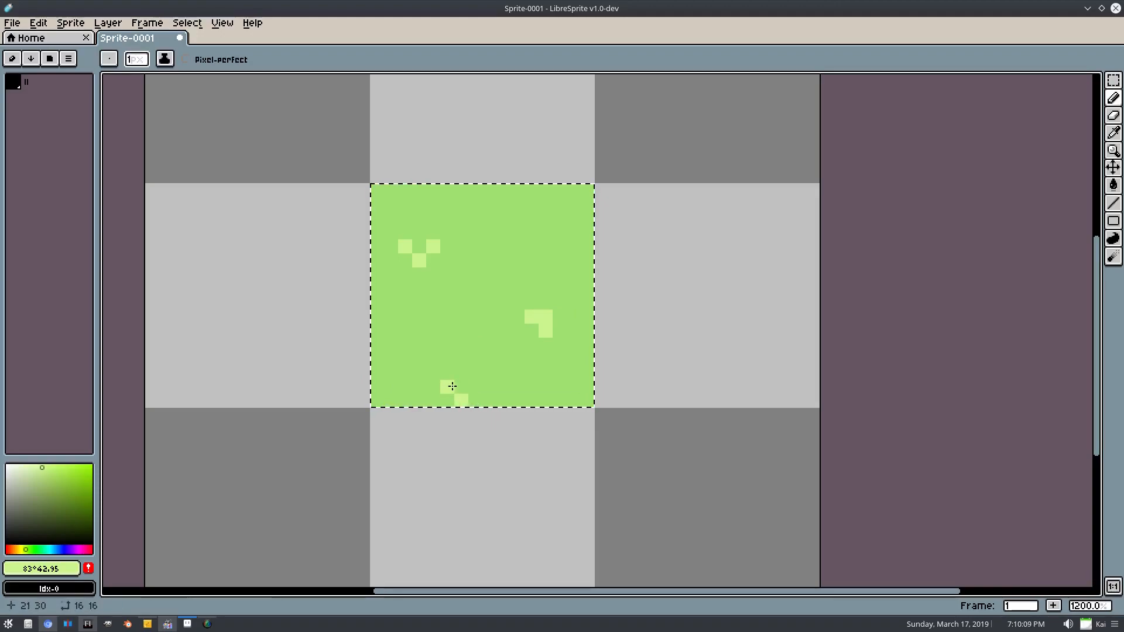
{"action": "left_click", "coordinate": [559, 191]}
{"action": "left_click", "coordinate": [547, 205]}
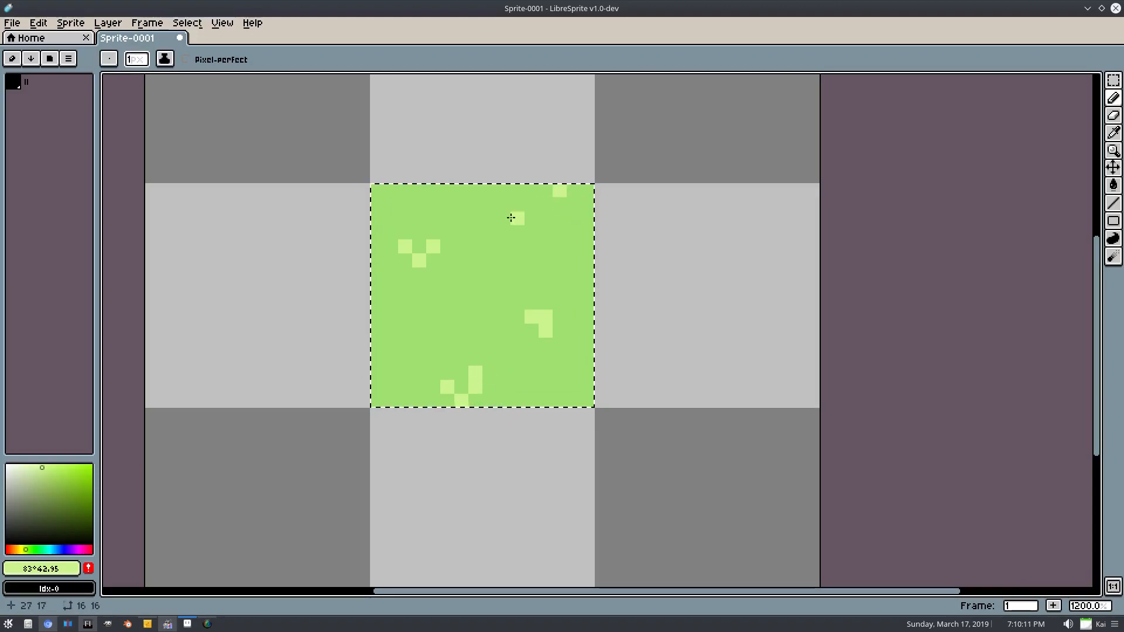
{"action": "scroll", "coordinate": [493, 419], "scroll_direction": "down", "scroll_amount": 2}
{"action": "scroll", "coordinate": [492, 414], "scroll_direction": "up", "scroll_amount": 2}
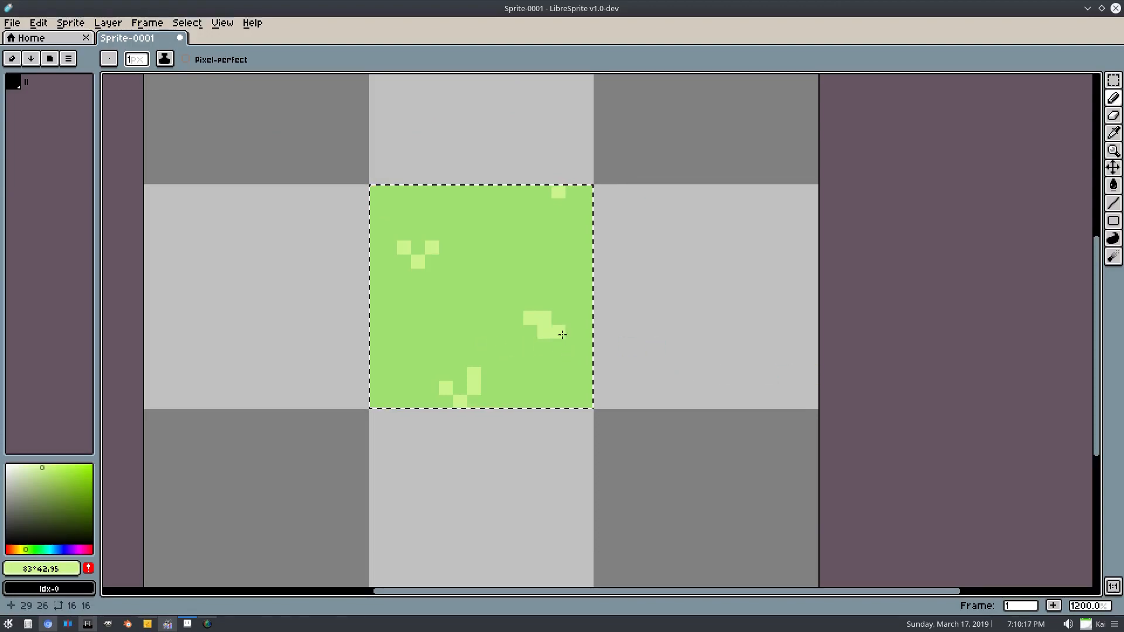
Choose a darker green (HSB 98°, 52, 70) and pencil a V-shaped grass mark mid-tile plus single dark pixels along the tile's edges
{"action": "left_click", "coordinate": [57, 481]}
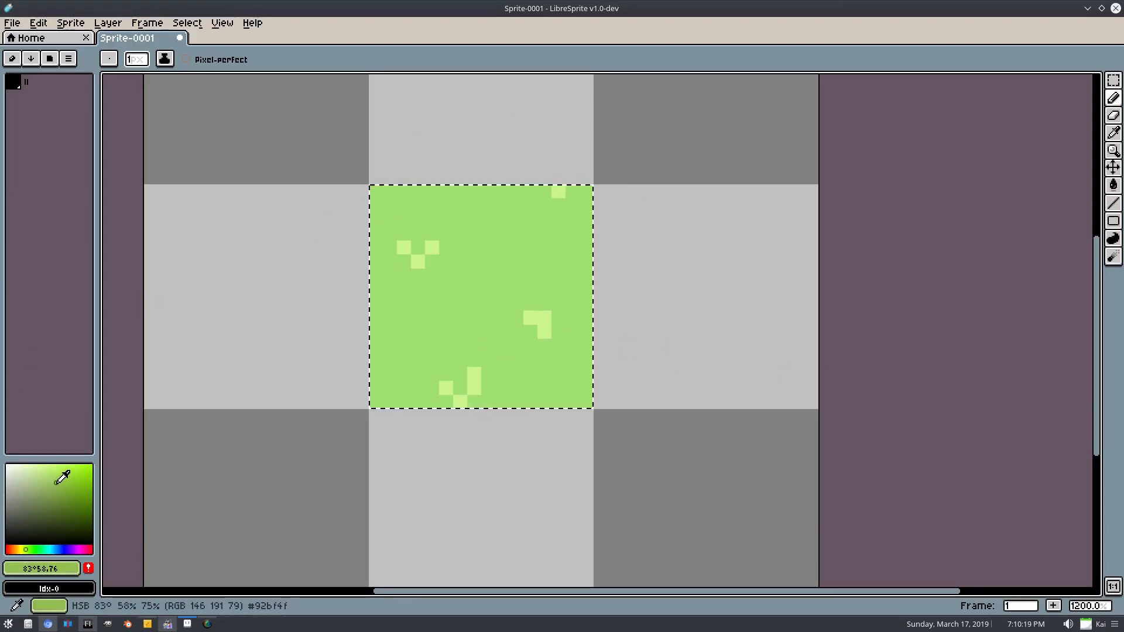
{"action": "left_click", "coordinate": [29, 549]}
{"action": "left_click", "coordinate": [54, 489]}
{"action": "left_click", "coordinate": [51, 487]}
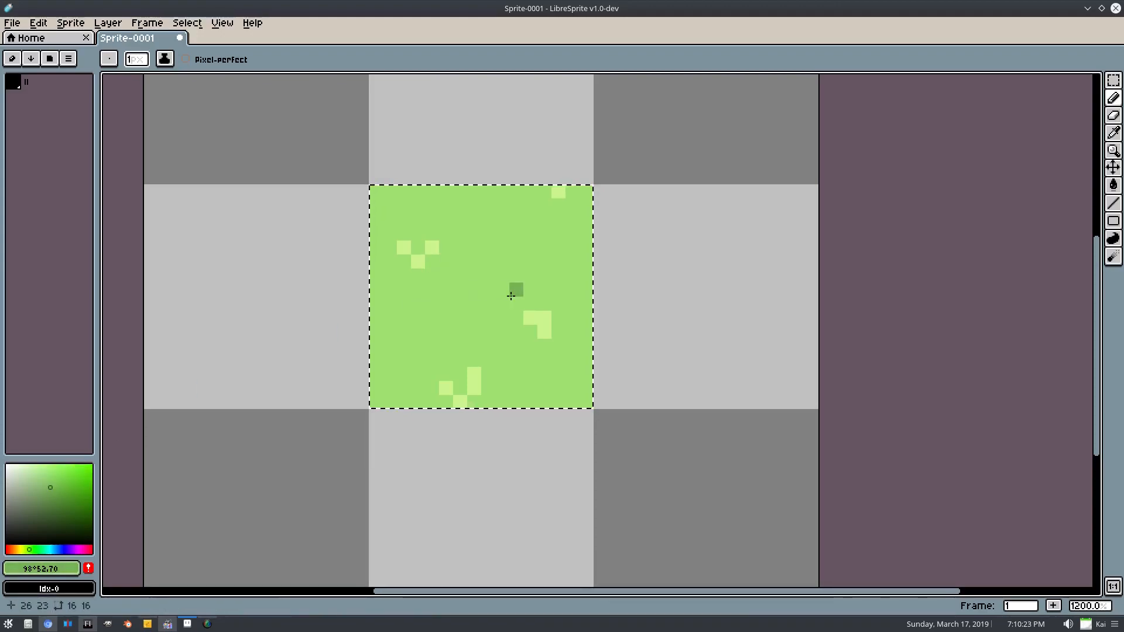
{"action": "left_click_drag", "start_coordinate": [502, 261], "coordinate": [502, 277]}
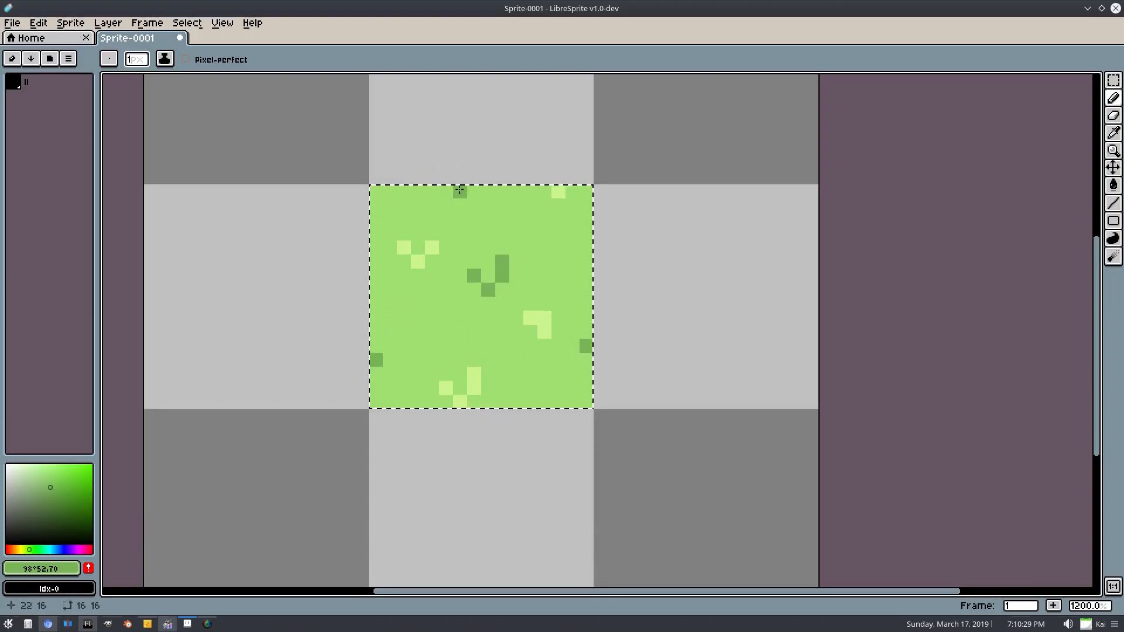
{"action": "left_click", "coordinate": [404, 189]}
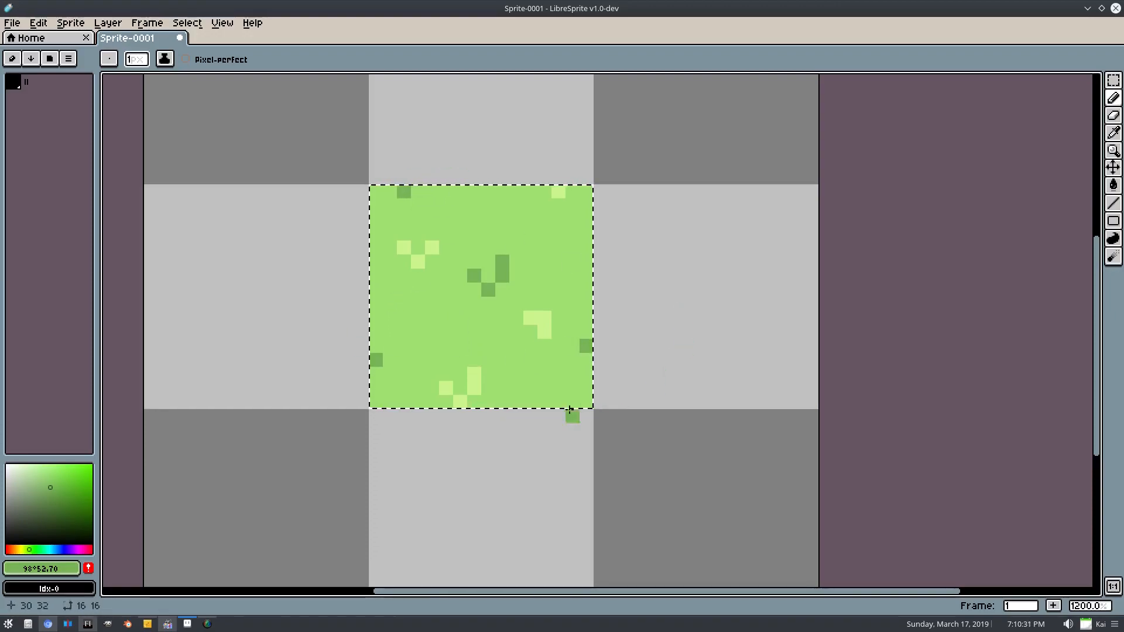
{"action": "scroll", "coordinate": [625, 341], "scroll_direction": "down", "scroll_amount": 4}
{"action": "scroll", "coordinate": [625, 341], "scroll_direction": "up", "scroll_amount": 4}
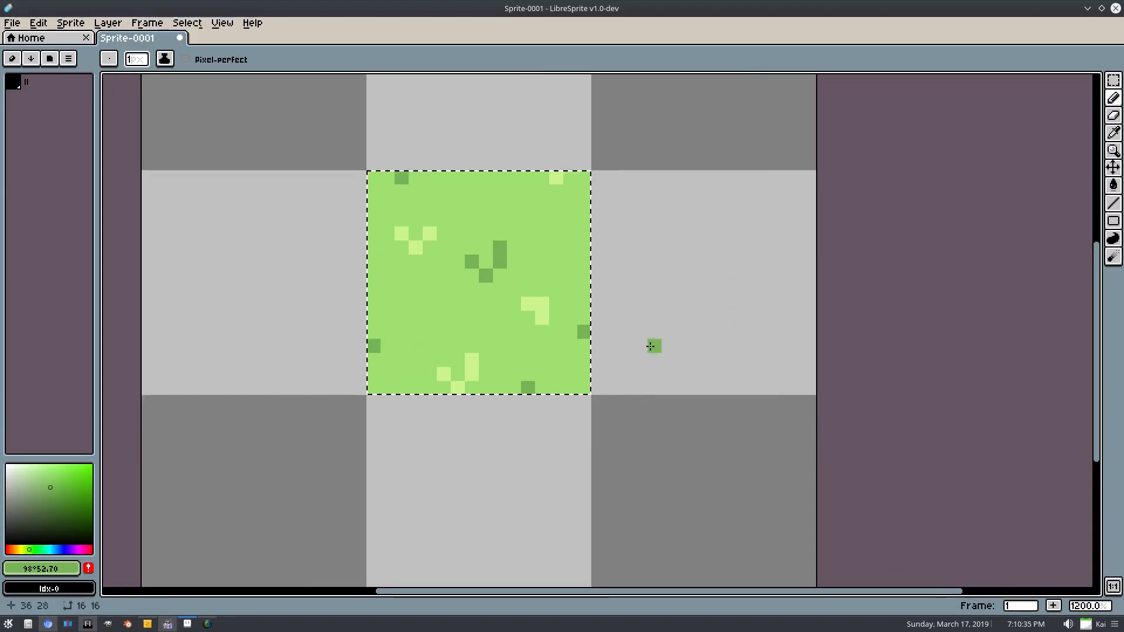
Copy the centre grass tile into the middle-left and bottom-left cells of the 3×3 grid
{"action": "scroll", "coordinate": [632, 335], "scroll_direction": "down", "scroll_amount": 1}
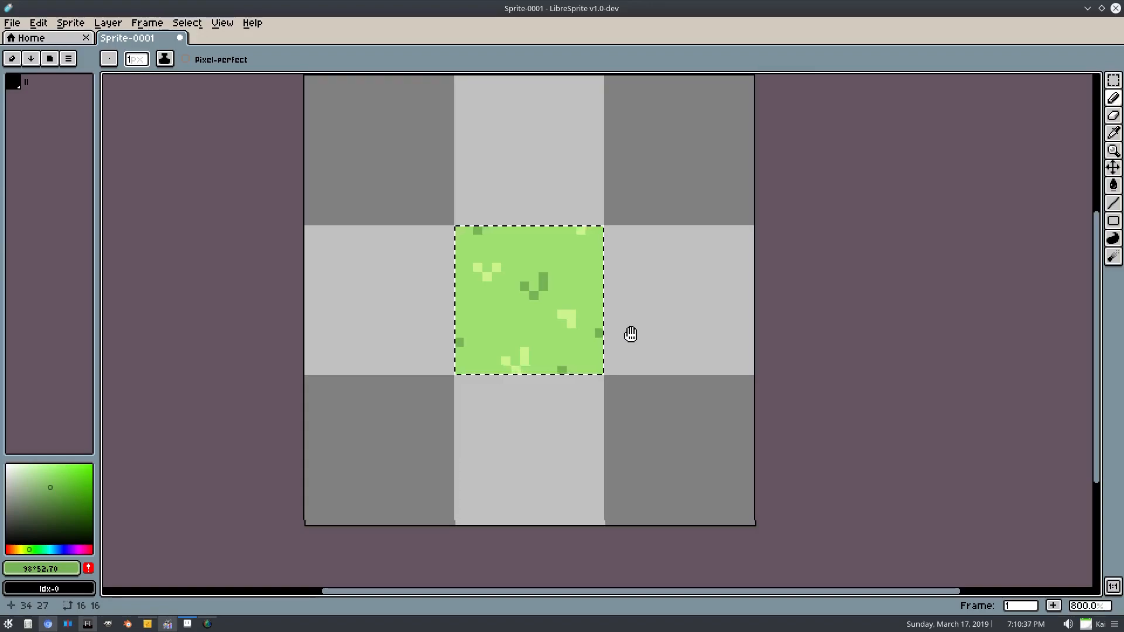
{"action": "key", "text": "m"}
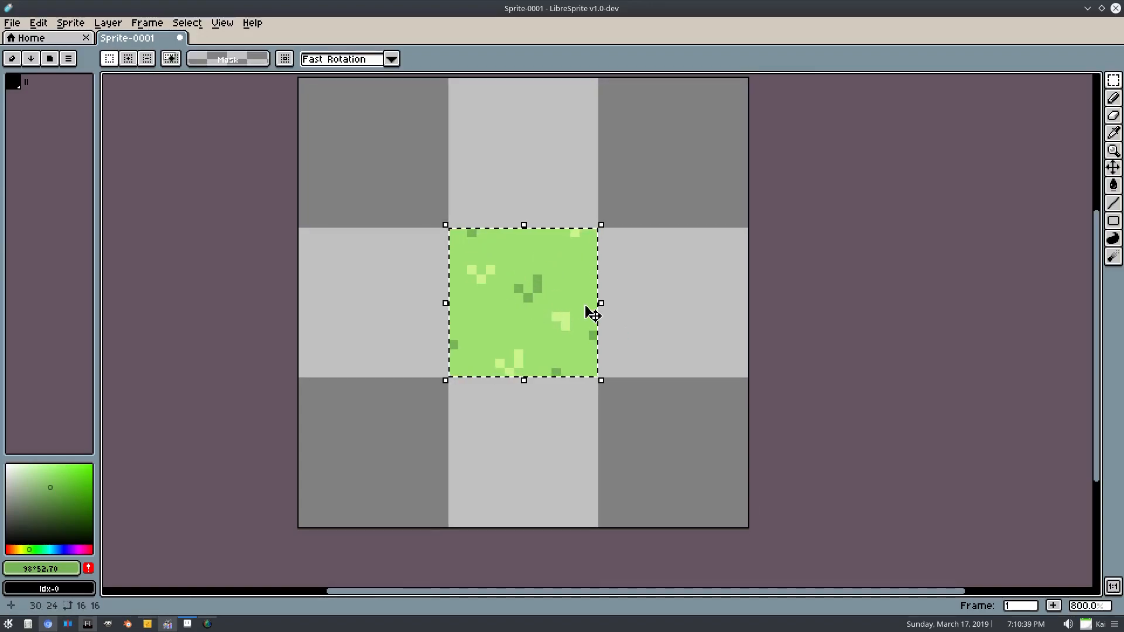
{"action": "left_click", "coordinate": [527, 314]}
{"action": "mouse_move", "coordinate": [527, 315]}
{"action": "left_mouse_down"}
{"action": "mouse_move", "coordinate": [366, 314]}
{"action": "mouse_move", "coordinate": [378, 309]}
{"action": "mouse_move", "coordinate": [377, 359]}
{"action": "left_mouse_up"}
{"action": "key", "text": "ctrl+z"}
{"action": "left_click_drag", "start_coordinate": [528, 305], "coordinate": [378, 432]}
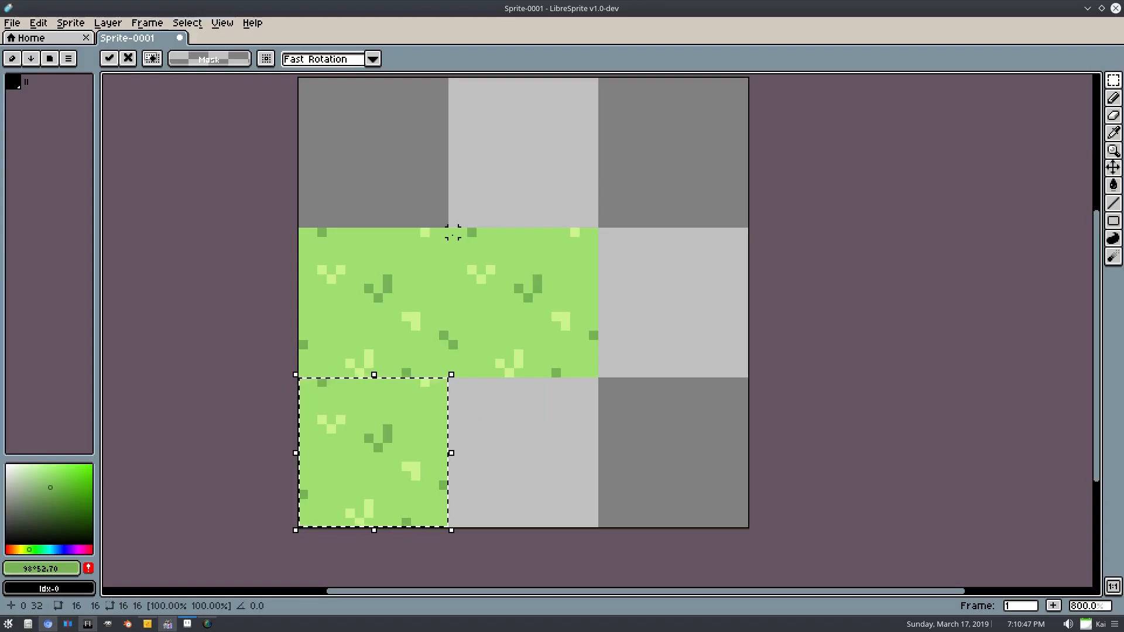
Reselect the centre grass tile and place copies in the bottom-middle and middle-right cells of the grid
{"action": "left_click_drag", "start_coordinate": [448, 228], "coordinate": [554, 335]}
{"action": "left_click_drag", "start_coordinate": [592, 372], "coordinate": [592, 372]}
{"action": "left_click_drag", "start_coordinate": [512, 292], "coordinate": [530, 417]}
{"action": "key", "text": "ctrl+v"}
{"action": "left_click_drag", "start_coordinate": [524, 310], "coordinate": [675, 212]}
{"action": "key", "text": "ctrl+d"}
{"action": "key", "text": "ctrl+z"}
Fill the top row of the grid with three copies of the grass tile
{"action": "left_click_drag", "start_coordinate": [541, 331], "coordinate": [545, 176]}
{"action": "key", "text": "ctrl+v"}
{"action": "left_click_drag", "start_coordinate": [521, 279], "coordinate": [376, 155]}
{"action": "key", "text": "ctrl+v"}
{"action": "left_click_drag", "start_coordinate": [527, 265], "coordinate": [672, 180]}
Paste the grass tile into the bottom-right and centre cells to complete the 3×3 pattern
{"action": "key", "text": "ctrl+v"}
{"action": "left_click_drag", "start_coordinate": [517, 310], "coordinate": [670, 452]}
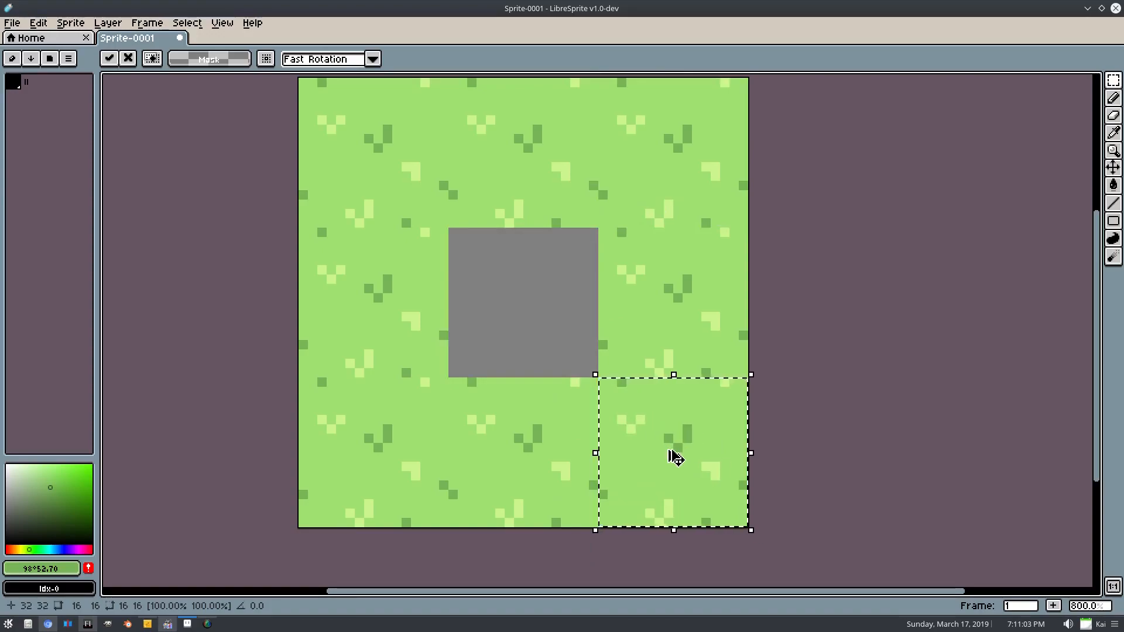
{"action": "key", "text": "ctrl+v"}
{"action": "scroll", "coordinate": [686, 421], "scroll_direction": "down", "scroll_amount": 4}
{"action": "scroll", "coordinate": [741, 416], "scroll_direction": "up", "scroll_amount": 2}
{"action": "scroll", "coordinate": [574, 388], "scroll_direction": "up", "scroll_amount": 2}
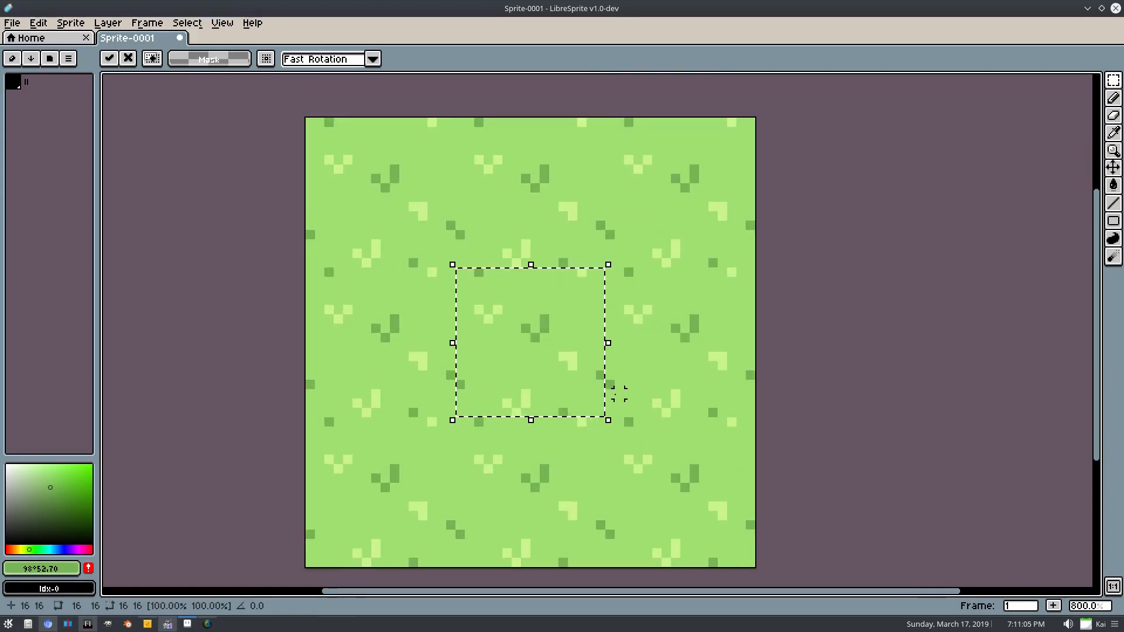
{"action": "left_click_drag", "start_coordinate": [508, 248], "coordinate": [503, 277]}
{"action": "left_click", "coordinate": [187, 22]}
{"action": "left_click", "coordinate": [201, 47]}
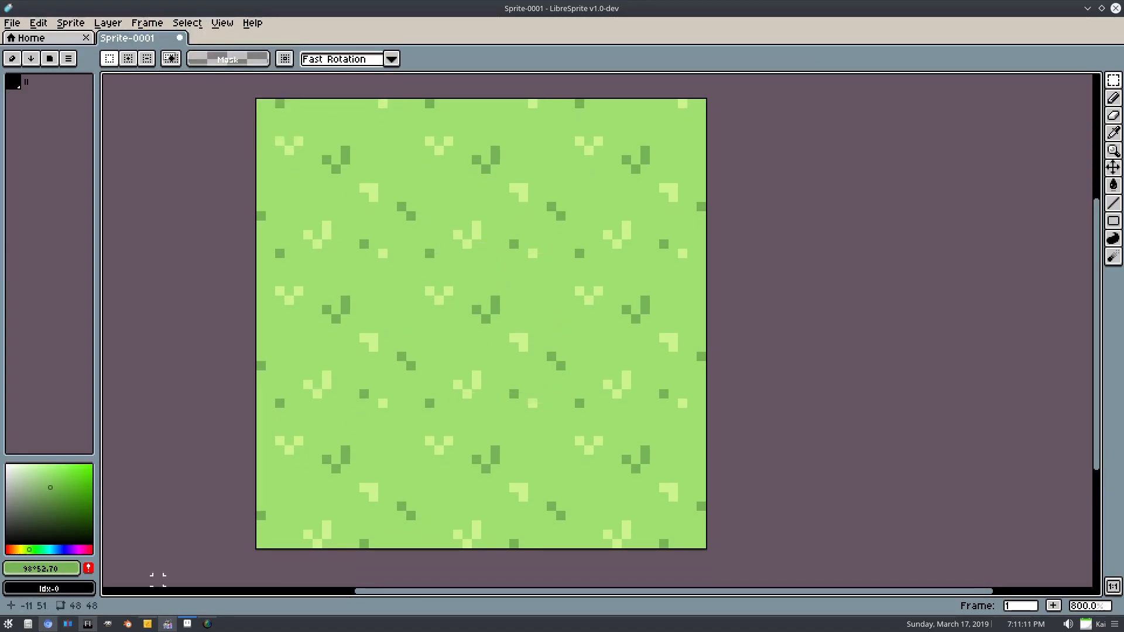
{"action": "key", "text": "ctrl+z"}
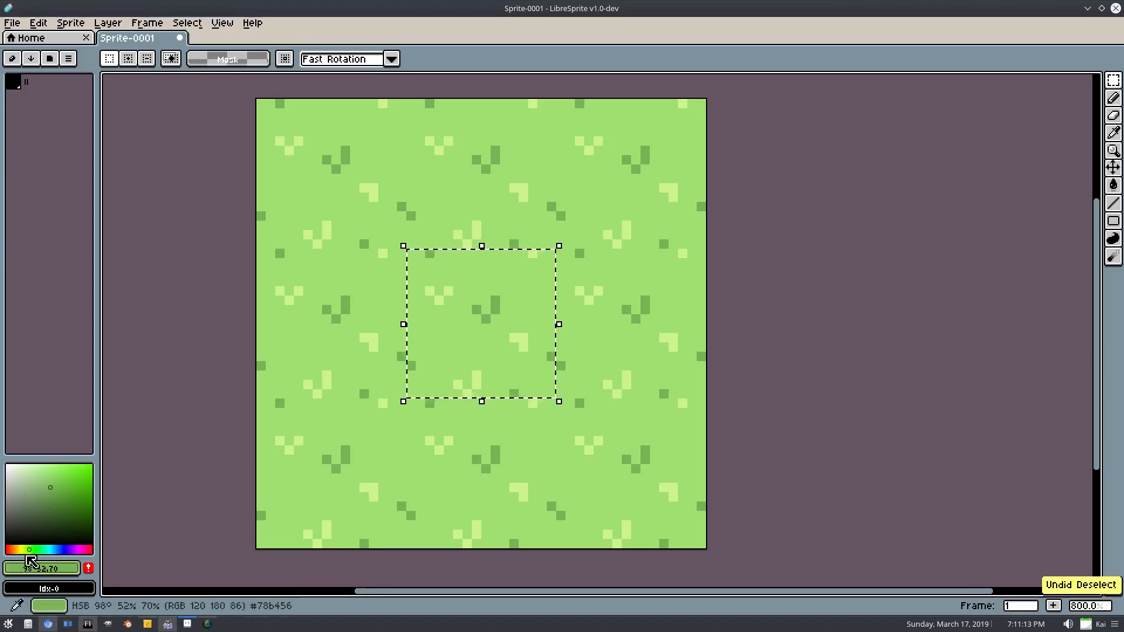
Hide Layer 1 to inspect the checkered tile grid beneath the grass, and show the layer again
{"action": "key", "text": "Tab"}
{"action": "left_click", "coordinate": [106, 558]}
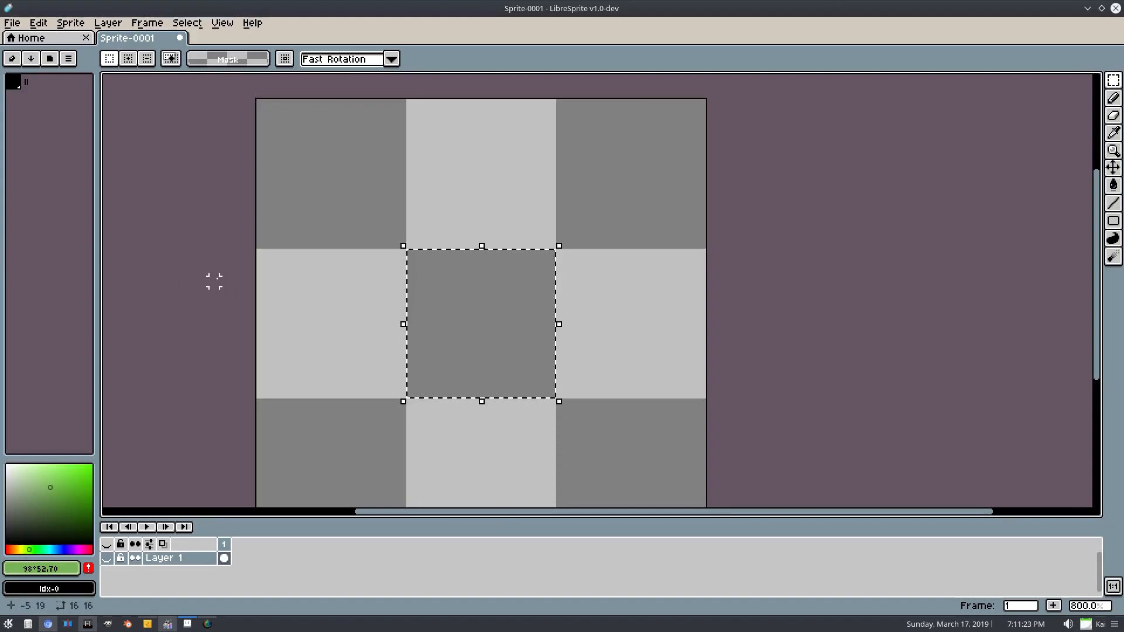
{"action": "key", "text": "Tab"}
{"action": "left_click_drag", "start_coordinate": [442, 332], "coordinate": [438, 302]}
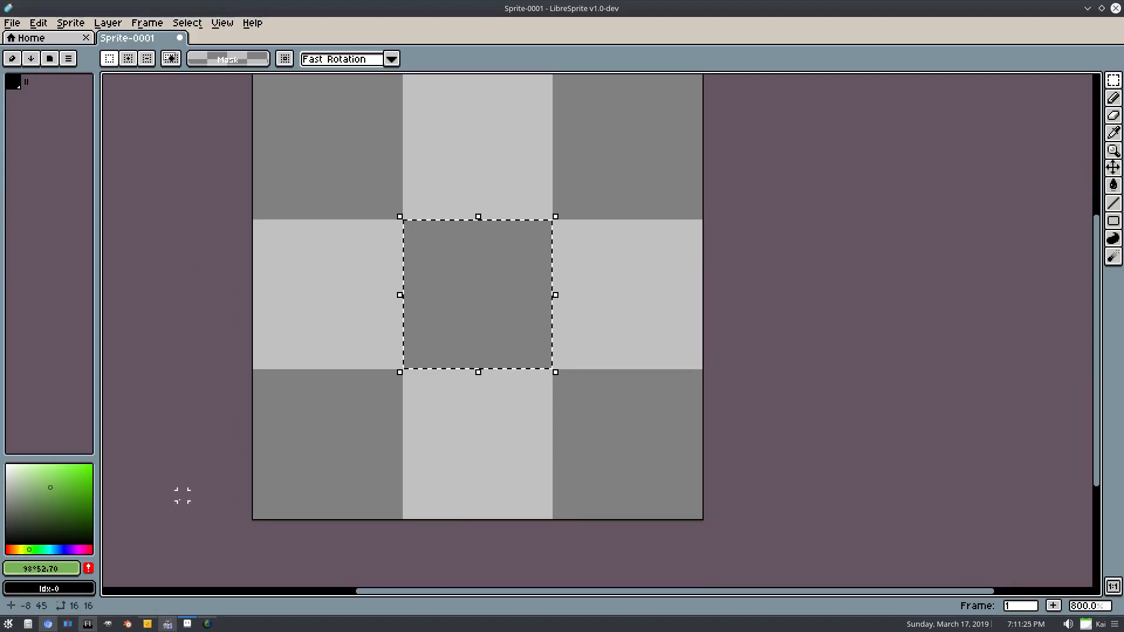
{"action": "key", "text": "Tab"}
{"action": "left_click", "coordinate": [107, 557]}
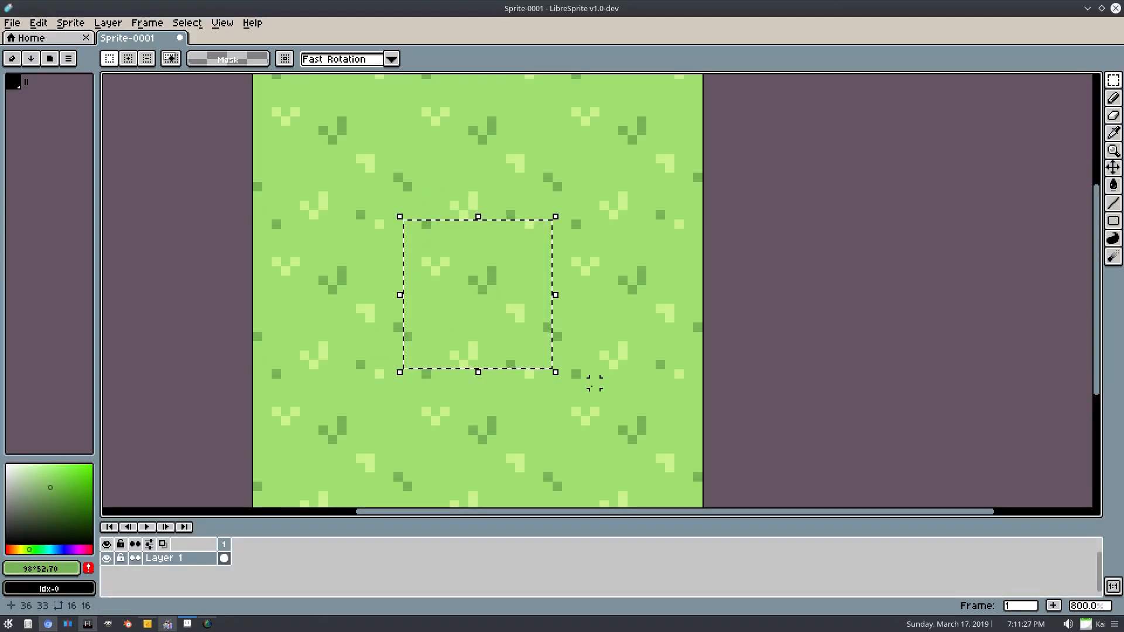
{"action": "key", "text": "Tab"}
{"action": "left_click_drag", "start_coordinate": [601, 297], "coordinate": [586, 326]}
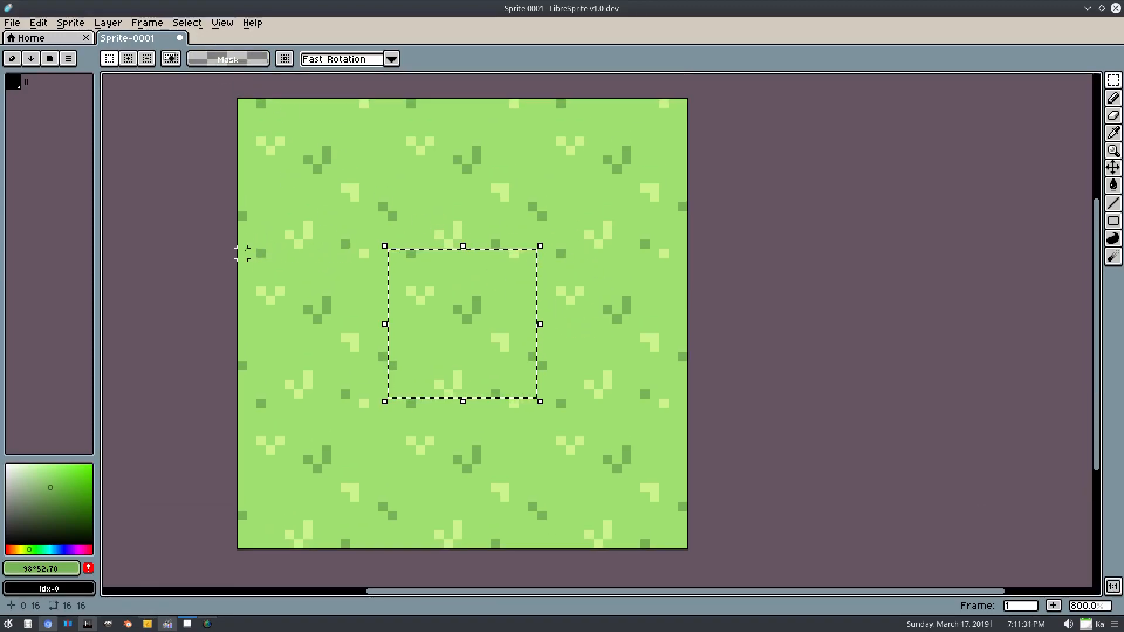
Lower the opacity of Layer 1 to 192 in its layer properties
{"action": "key", "text": "Tab"}
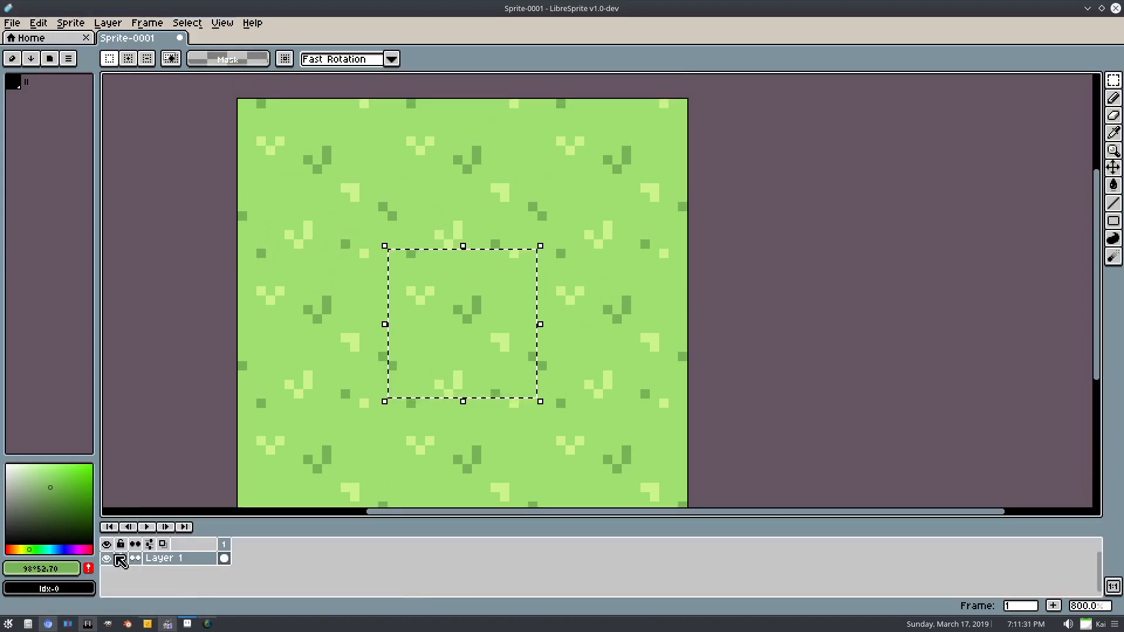
{"action": "right_click", "coordinate": [163, 565]}
{"action": "left_click", "coordinate": [155, 549]}
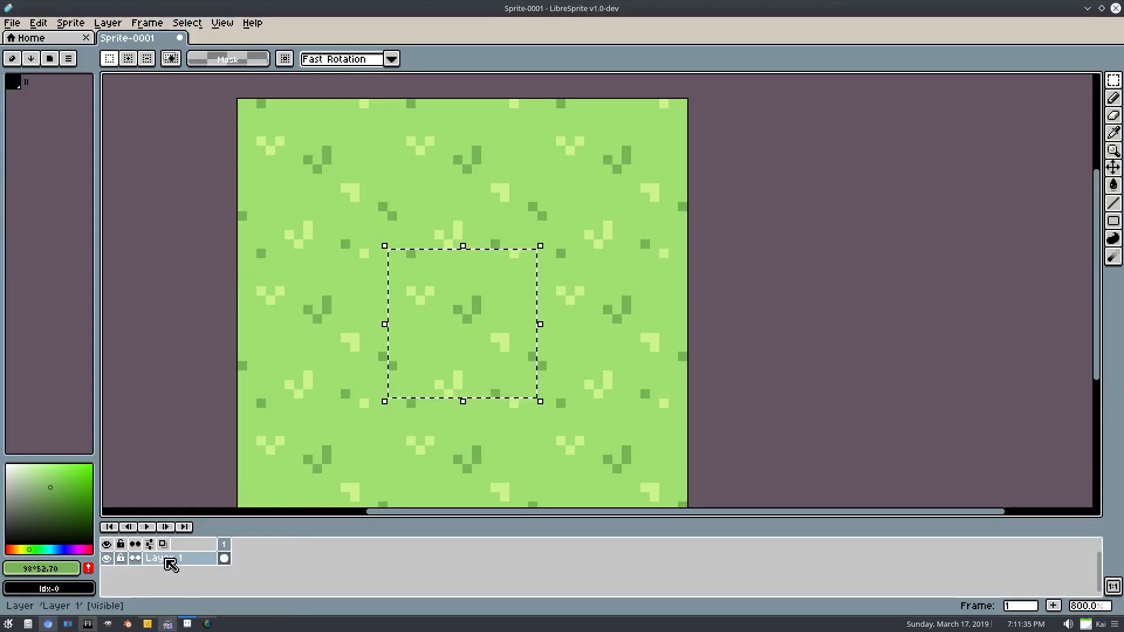
{"action": "right_click", "coordinate": [169, 562]}
{"action": "left_click", "coordinate": [204, 505]}
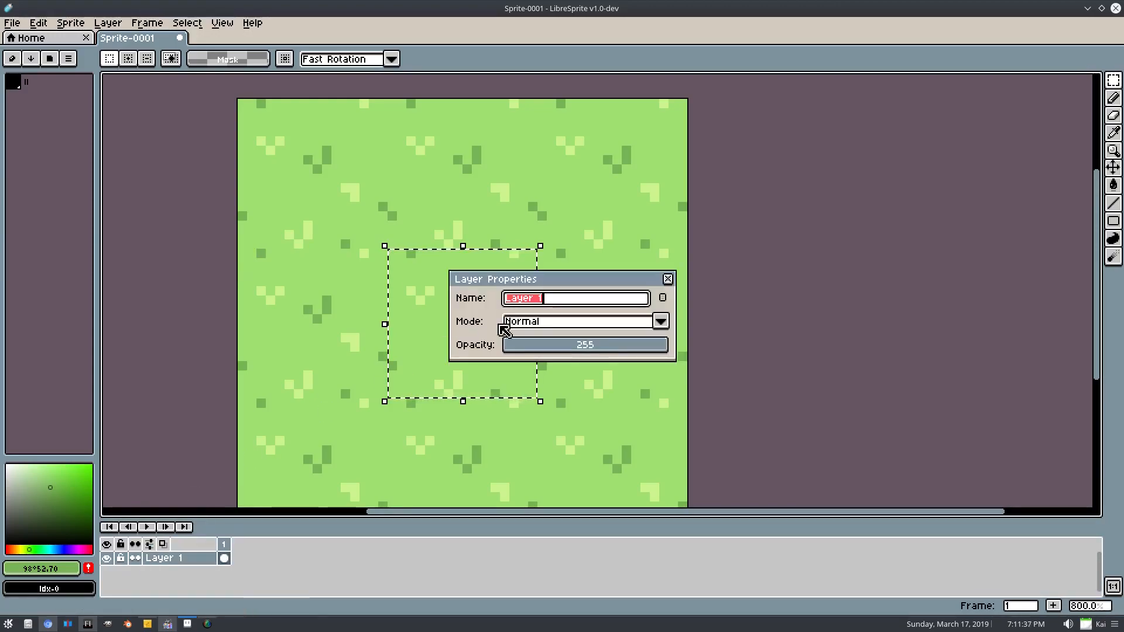
{"action": "left_click_drag", "start_coordinate": [645, 344], "coordinate": [627, 350]}
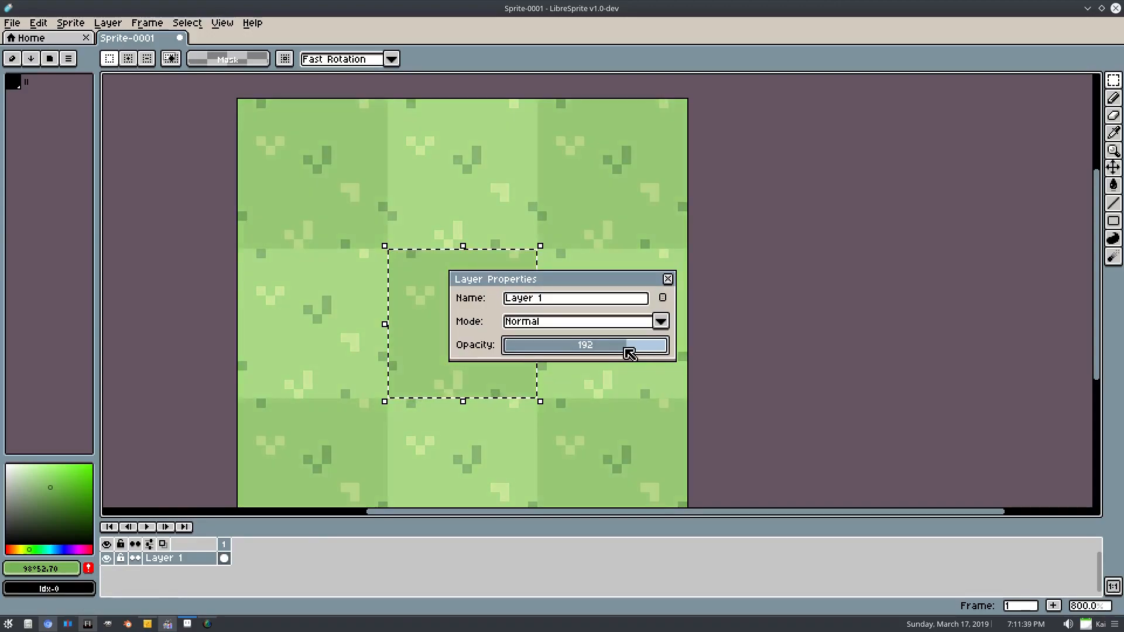
{"action": "left_click", "coordinate": [669, 279]}
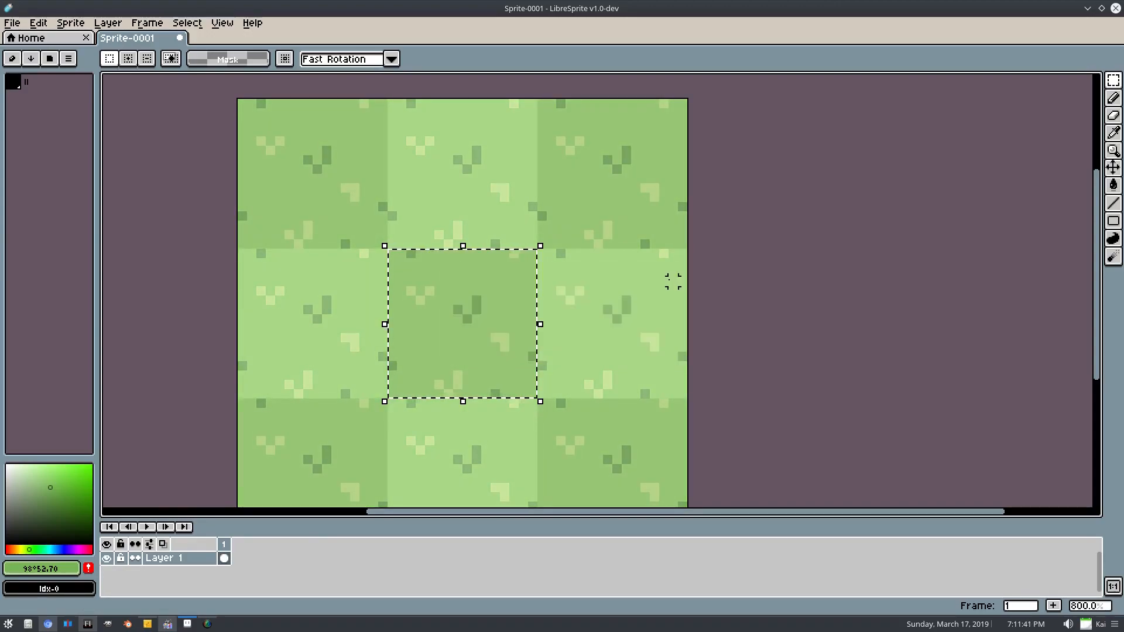
{"action": "key", "text": "Tab"}
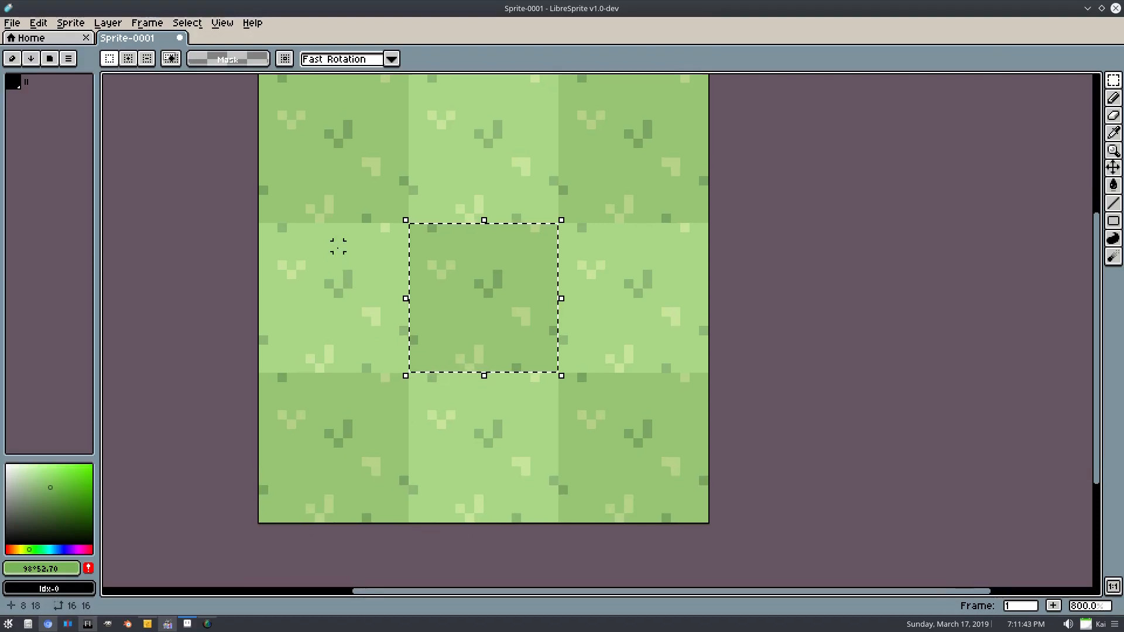
Clear the current selection and select the 16×16 middle-left grass tile
{"action": "key", "text": "ctrl+d"}
{"action": "left_click_drag", "start_coordinate": [261, 225], "coordinate": [412, 377]}
{"action": "scroll", "coordinate": [429, 176], "scroll_direction": "up", "scroll_amount": 3}
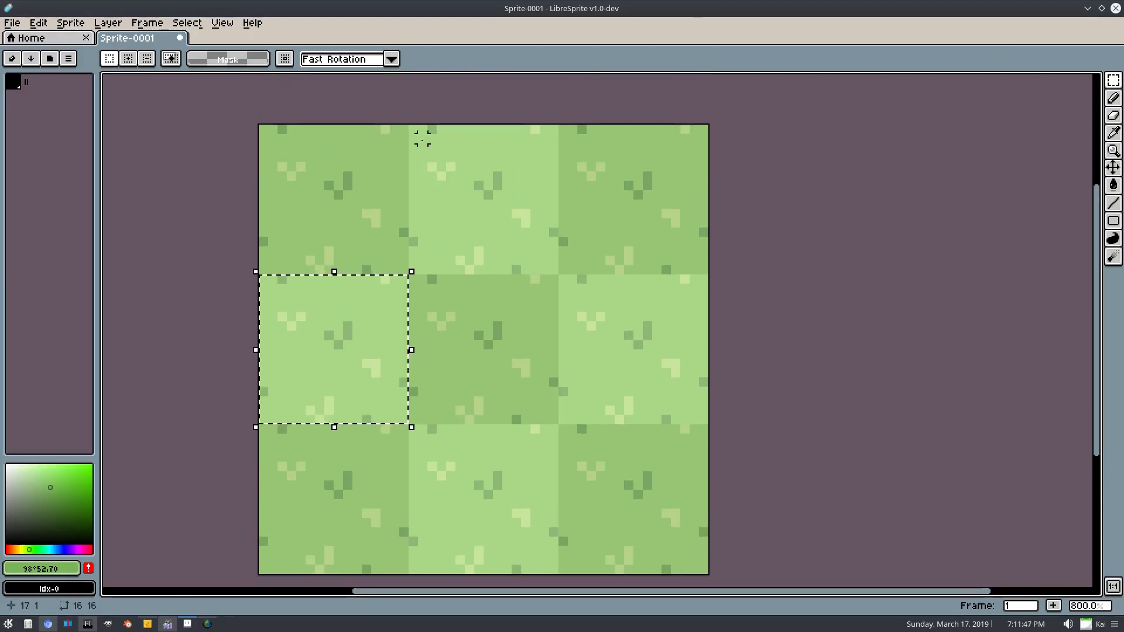
Select the 16×16 top-middle grass tile and sample the base green from the middle-left tile
{"action": "left_click_drag", "start_coordinate": [413, 129], "coordinate": [553, 269]}
{"action": "left_click_drag", "start_coordinate": [584, 336], "coordinate": [556, 360]}
{"action": "key", "text": "i"}
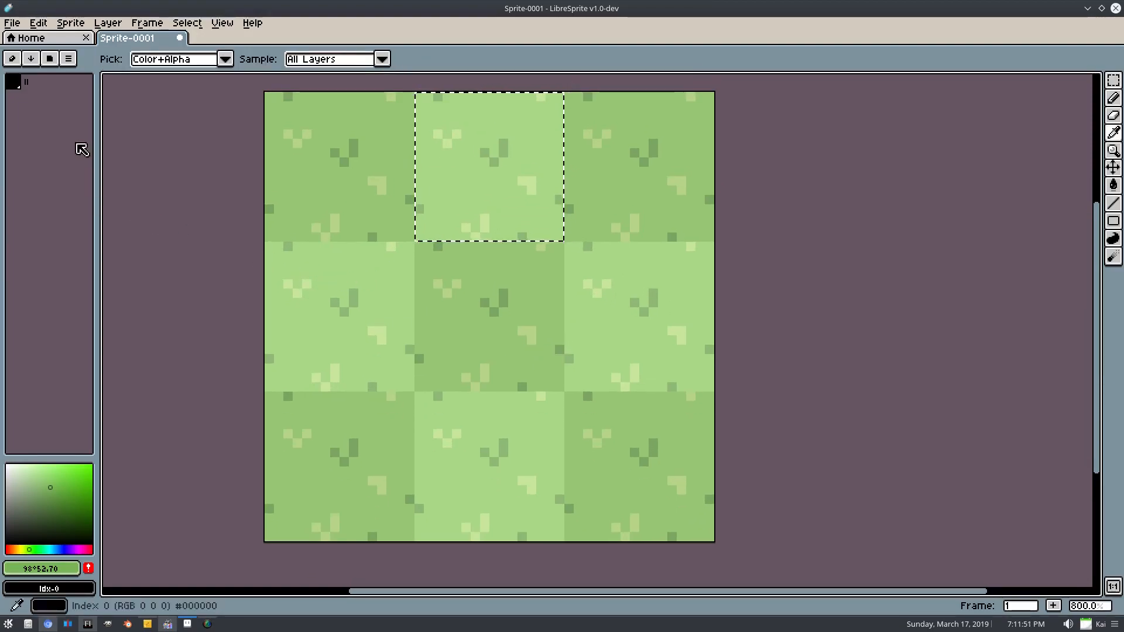
{"action": "key", "text": "b"}
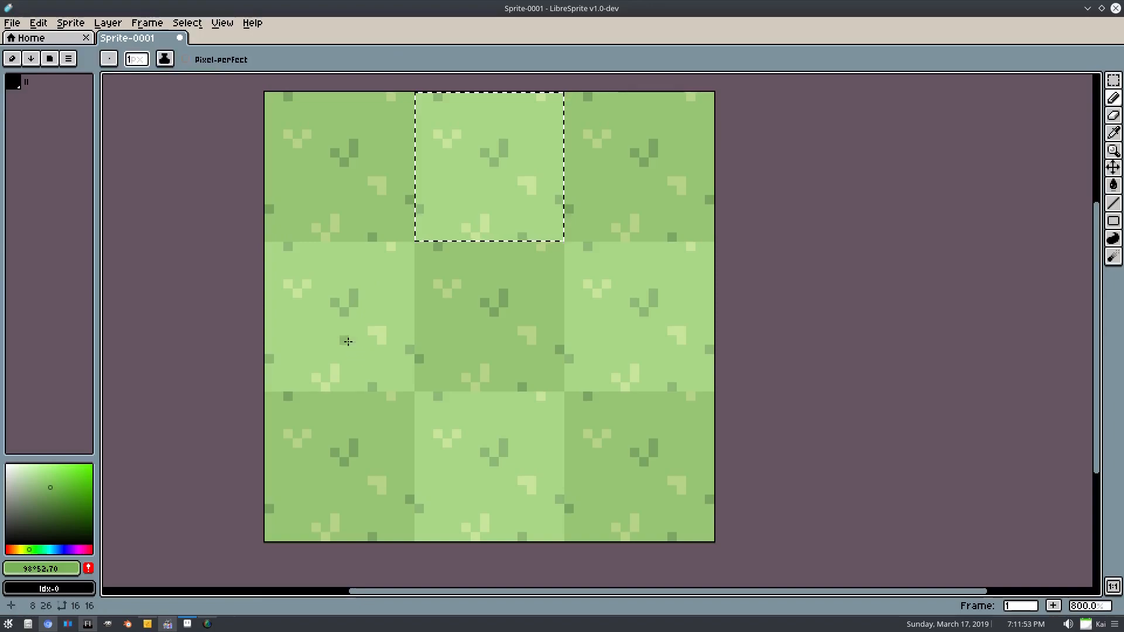
{"action": "key", "text": "i"}
{"action": "left_click", "coordinate": [326, 349]}
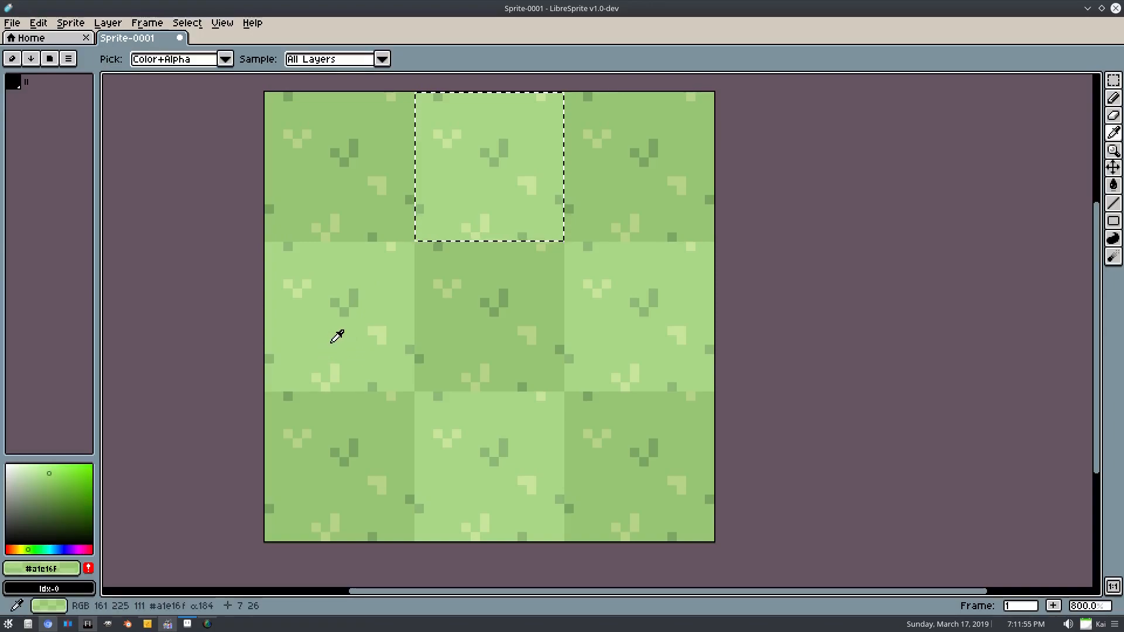
Raise the opacity of Layer 1 to 255 in its layer properties
{"action": "left_click", "coordinate": [79, 585]}
{"action": "key", "text": "Tab"}
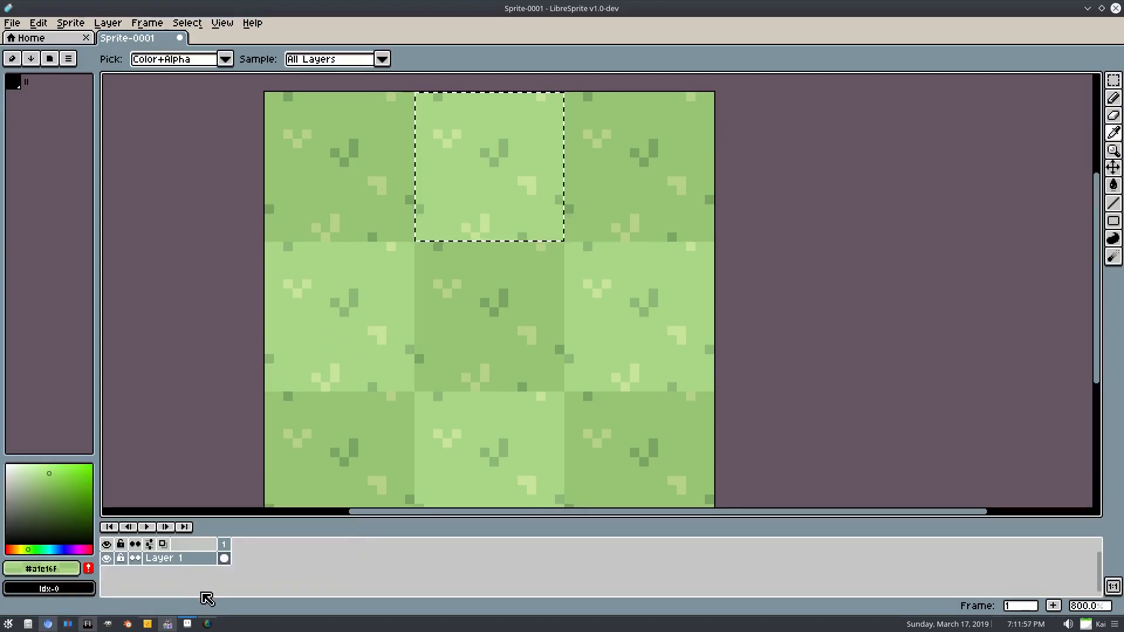
{"action": "right_click", "coordinate": [186, 558]}
{"action": "left_click", "coordinate": [230, 506]}
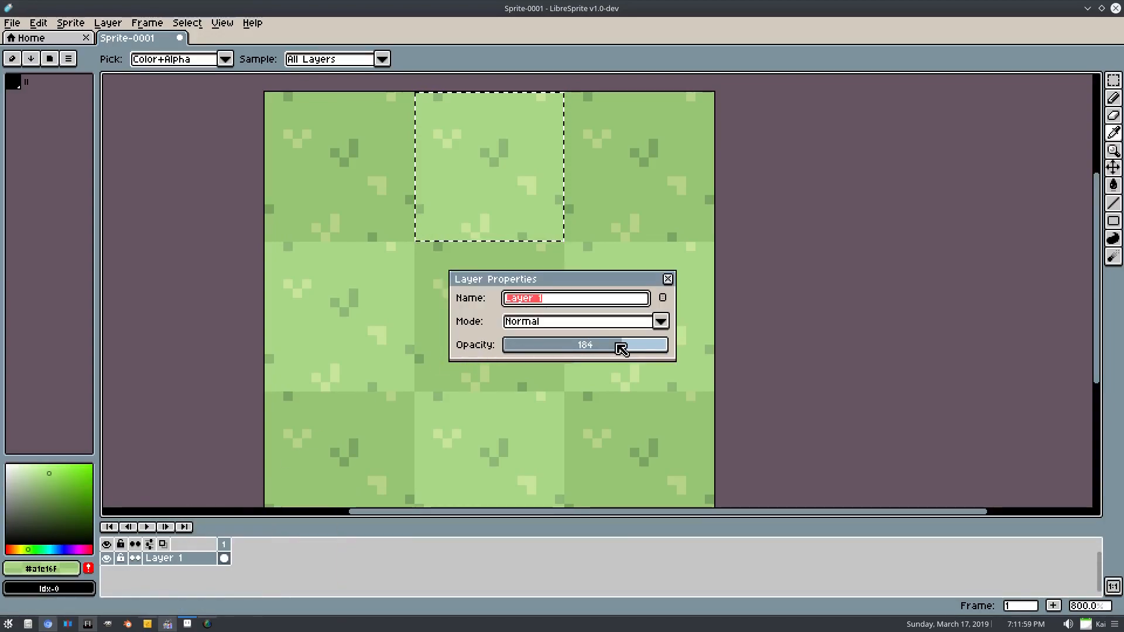
{"action": "left_click_drag", "start_coordinate": [620, 345], "coordinate": [669, 345]}
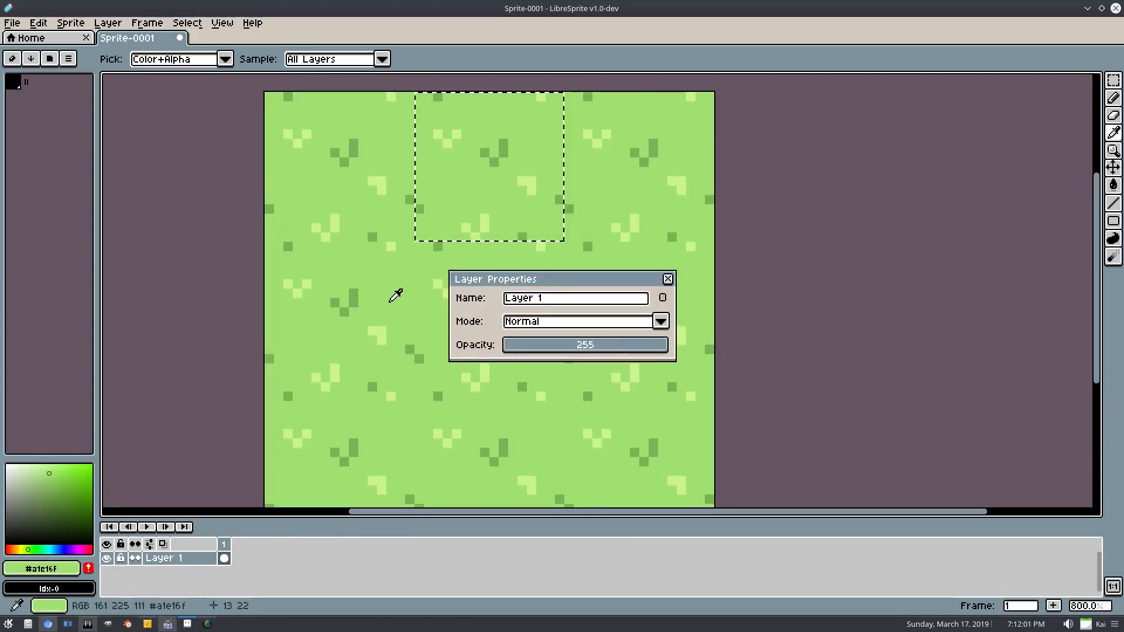
{"action": "key", "text": "p"}
{"action": "left_click", "coordinate": [621, 347]}
{"action": "left_click", "coordinate": [667, 279]}
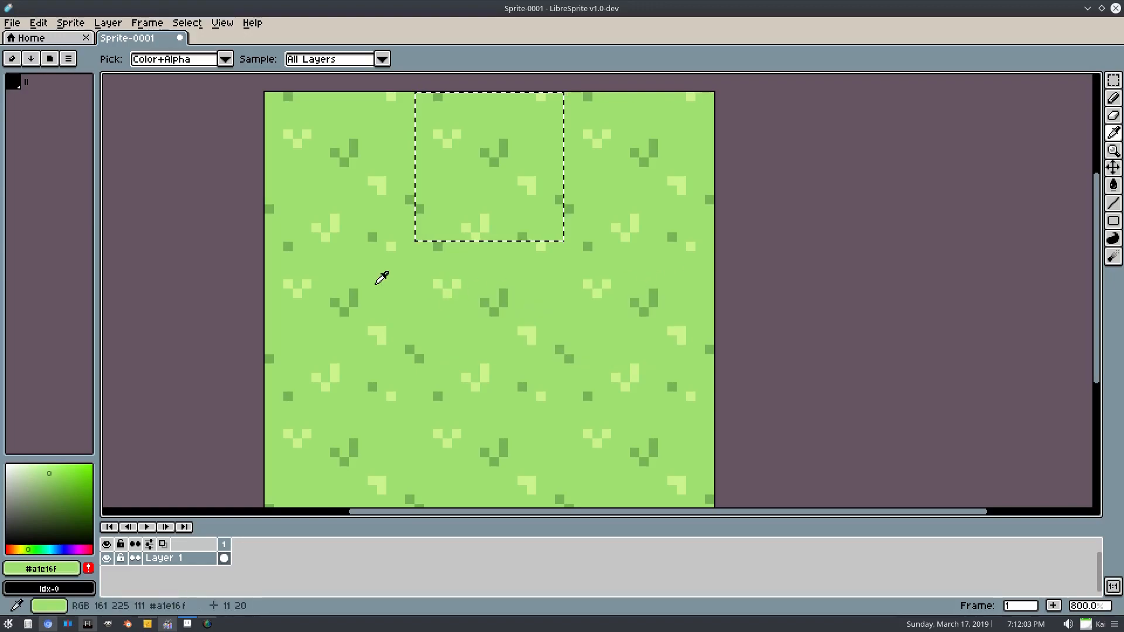
Add the grass green #a1e16f to the palette and make it the active Pencil colour
{"action": "key", "text": "b"}
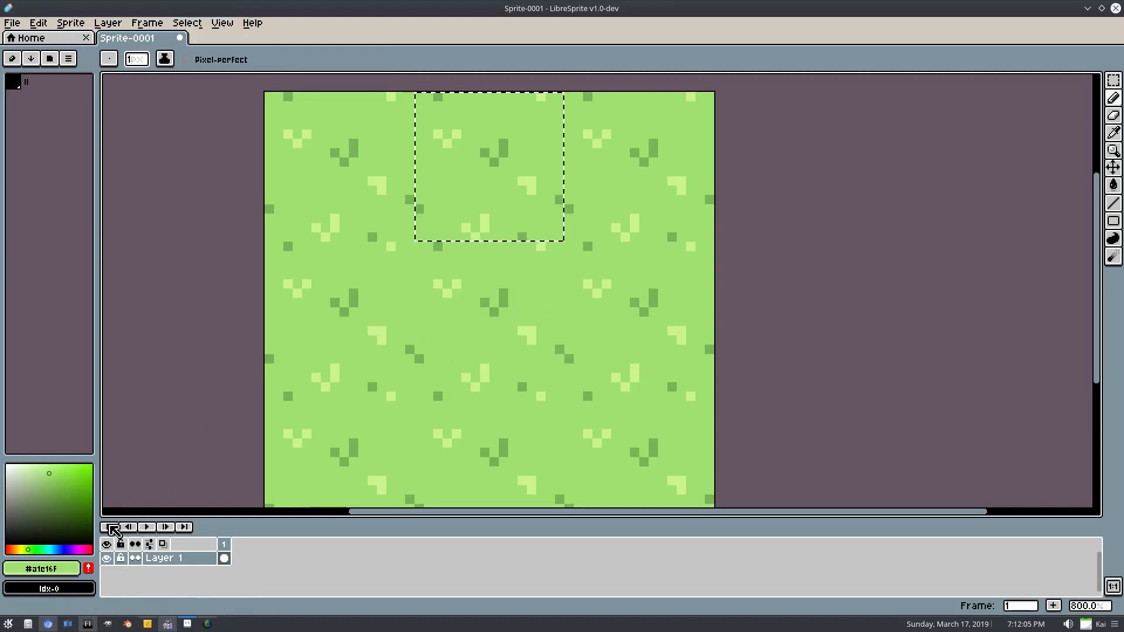
{"action": "left_click", "coordinate": [89, 568]}
{"action": "left_click", "coordinate": [29, 83]}
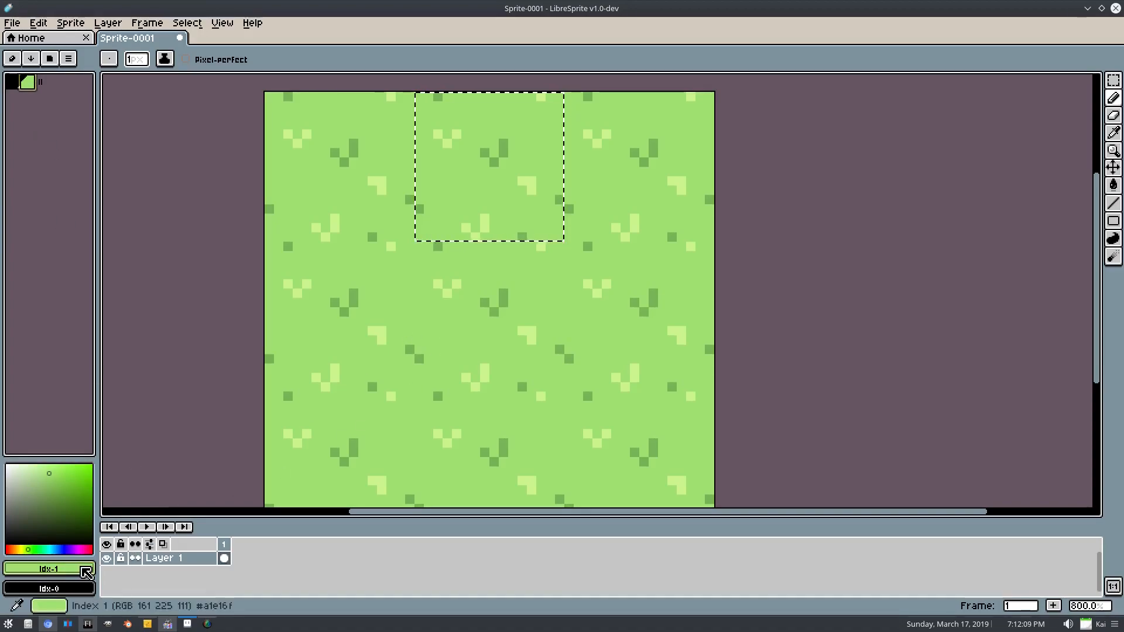
Lower the opacity of Layer 1 to 175 in its layer properties
{"action": "right_click", "coordinate": [170, 558]}
{"action": "left_click", "coordinate": [206, 504]}
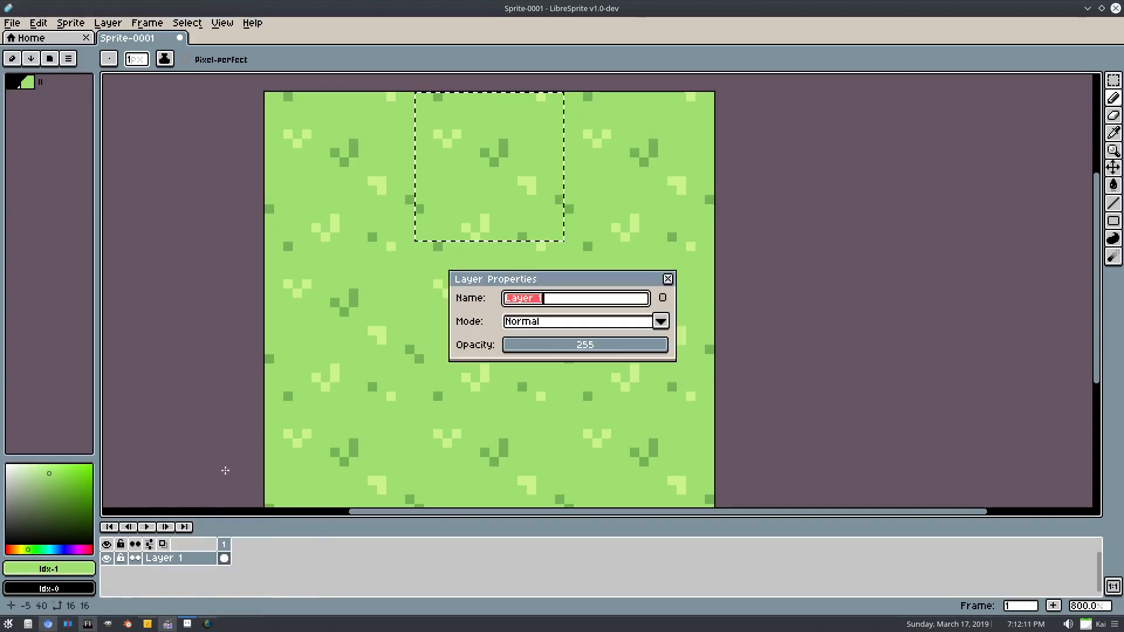
{"action": "left_click", "coordinate": [619, 350]}
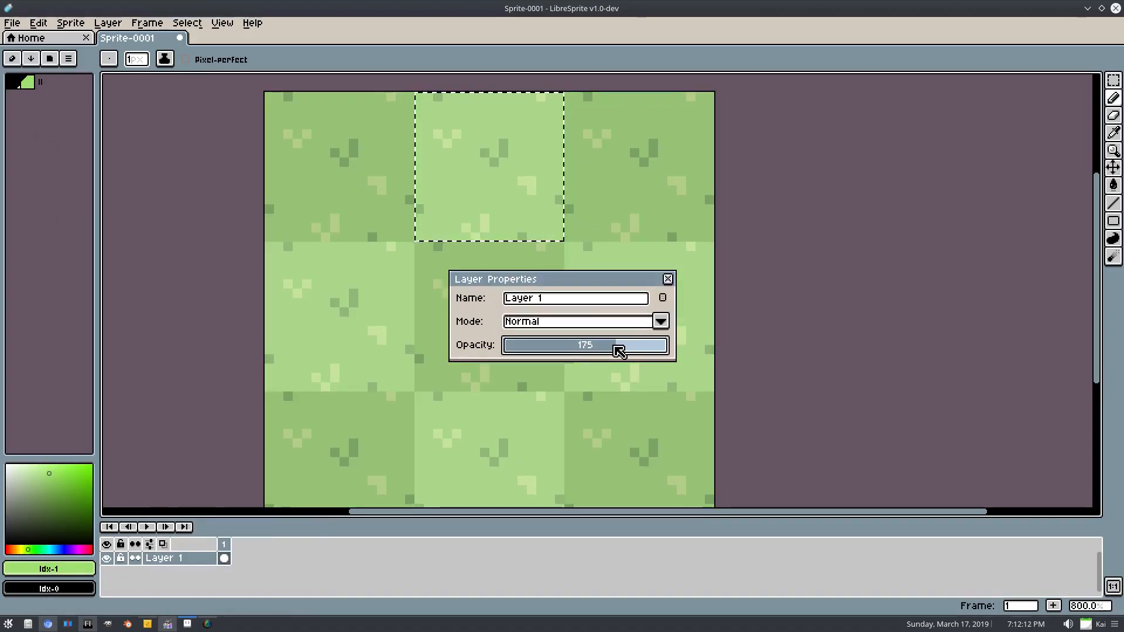
{"action": "left_click", "coordinate": [667, 279]}
Clear the selection and paint out the middle-left tile's dark tuft, lower pale tuft and left, top and bottom dark specks with the grass green
{"action": "scroll", "coordinate": [381, 351], "scroll_direction": "up", "scroll_amount": 3}
{"action": "left_click_drag", "start_coordinate": [444, 264], "coordinate": [463, 267]}
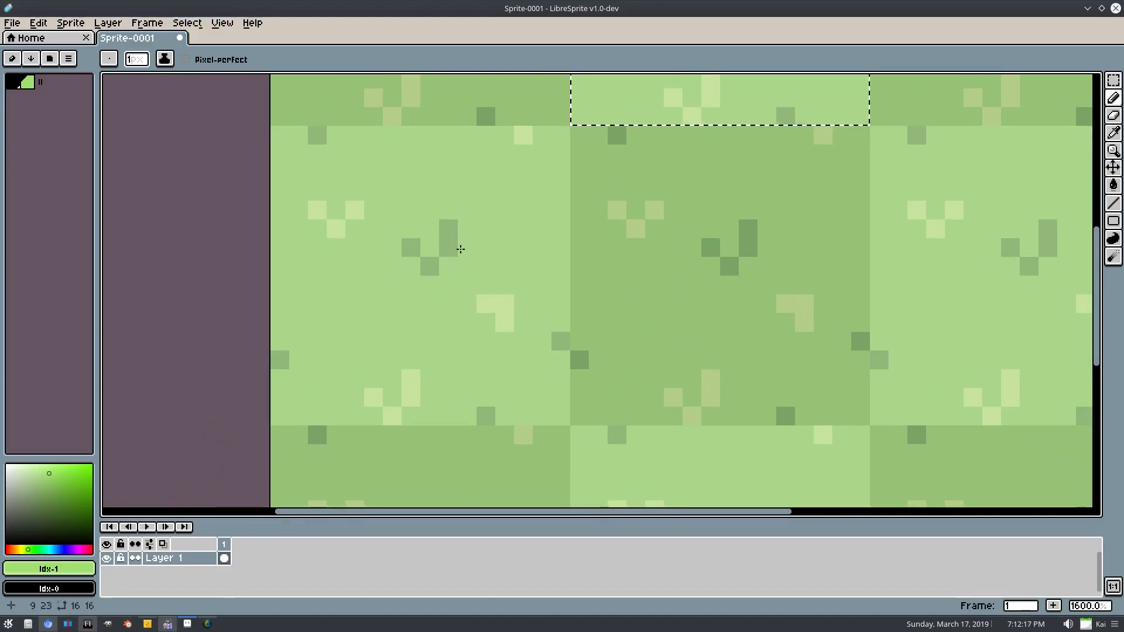
{"action": "left_click", "coordinate": [179, 27]}
{"action": "left_click", "coordinate": [196, 51]}
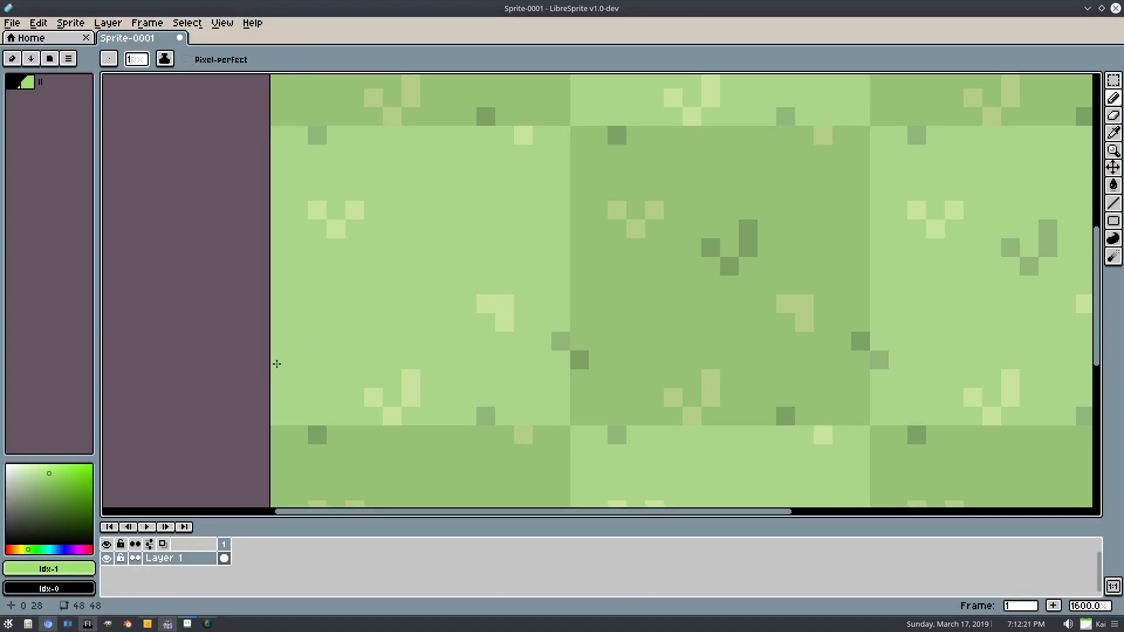
{"action": "left_click", "coordinate": [318, 141]}
{"action": "mouse_move", "coordinate": [412, 378]}
{"action": "left_mouse_down"}
{"action": "mouse_move", "coordinate": [389, 414]}
{"action": "mouse_move", "coordinate": [372, 397]}
{"action": "left_mouse_up"}
{"action": "left_click_drag", "start_coordinate": [381, 325], "coordinate": [343, 308]}
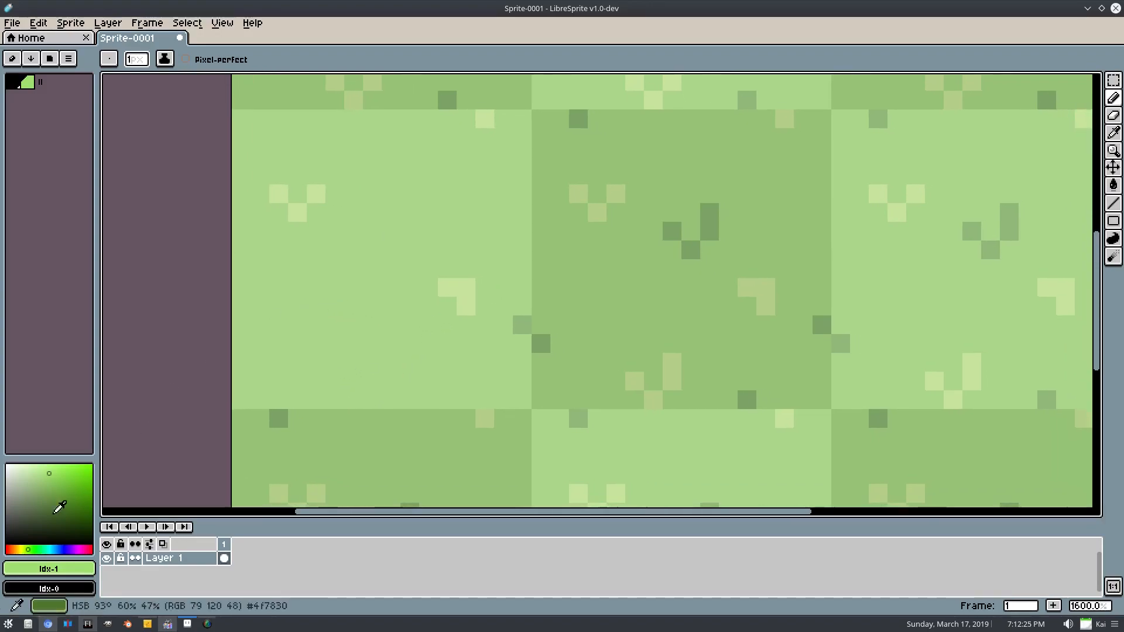
Draw a small flower in the middle-left tile with four light blue (#70d6ff) petals and a pale yellow centre pixel
{"action": "left_click_drag", "start_coordinate": [50, 550], "coordinate": [53, 550]}
{"action": "left_click", "coordinate": [54, 464]}
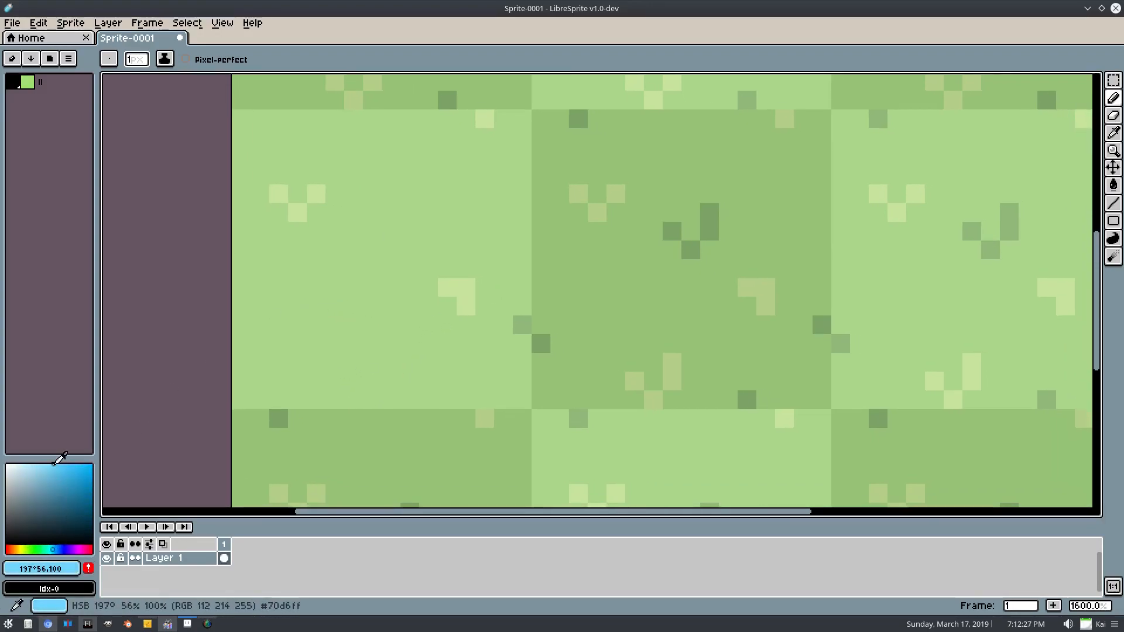
{"action": "left_click", "coordinate": [333, 288]}
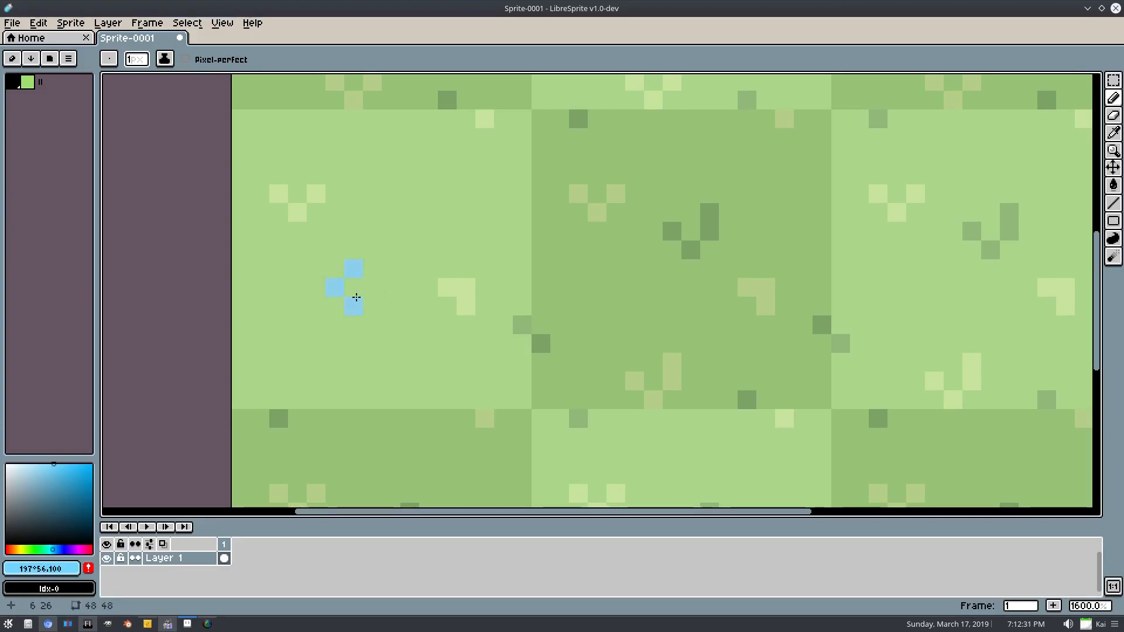
{"action": "left_click_drag", "start_coordinate": [31, 465], "coordinate": [22, 464]}
{"action": "left_click", "coordinate": [21, 550]}
{"action": "left_click", "coordinate": [354, 288]}
{"action": "scroll", "coordinate": [397, 480], "scroll_direction": "down", "scroll_amount": 1}
{"action": "scroll", "coordinate": [419, 316], "scroll_direction": "down", "scroll_amount": 2}
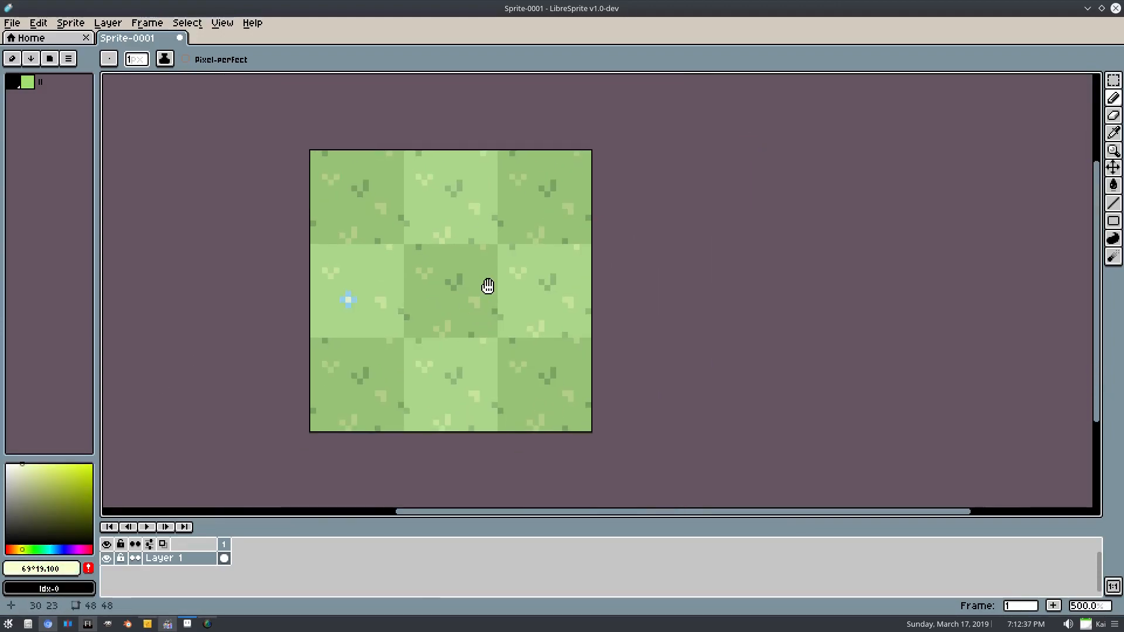
{"action": "scroll", "coordinate": [494, 275], "scroll_direction": "up", "scroll_amount": 4}
{"action": "left_click_drag", "start_coordinate": [449, 331], "coordinate": [638, 146]}
{"action": "left_click_drag", "start_coordinate": [156, 489], "coordinate": [489, 326]}
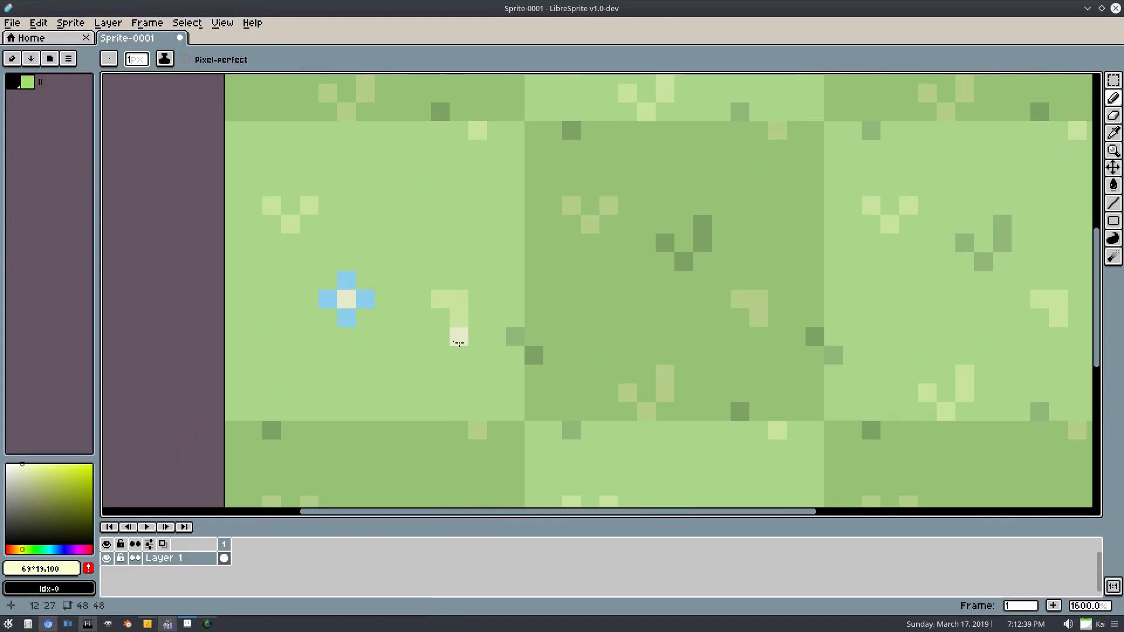
{"action": "key", "text": "m"}
{"action": "left_click_drag", "start_coordinate": [315, 270], "coordinate": [389, 341]}
{"action": "left_click_drag", "start_coordinate": [523, 390], "coordinate": [426, 396]}
{"action": "left_click_drag", "start_coordinate": [492, 303], "coordinate": [423, 343]}
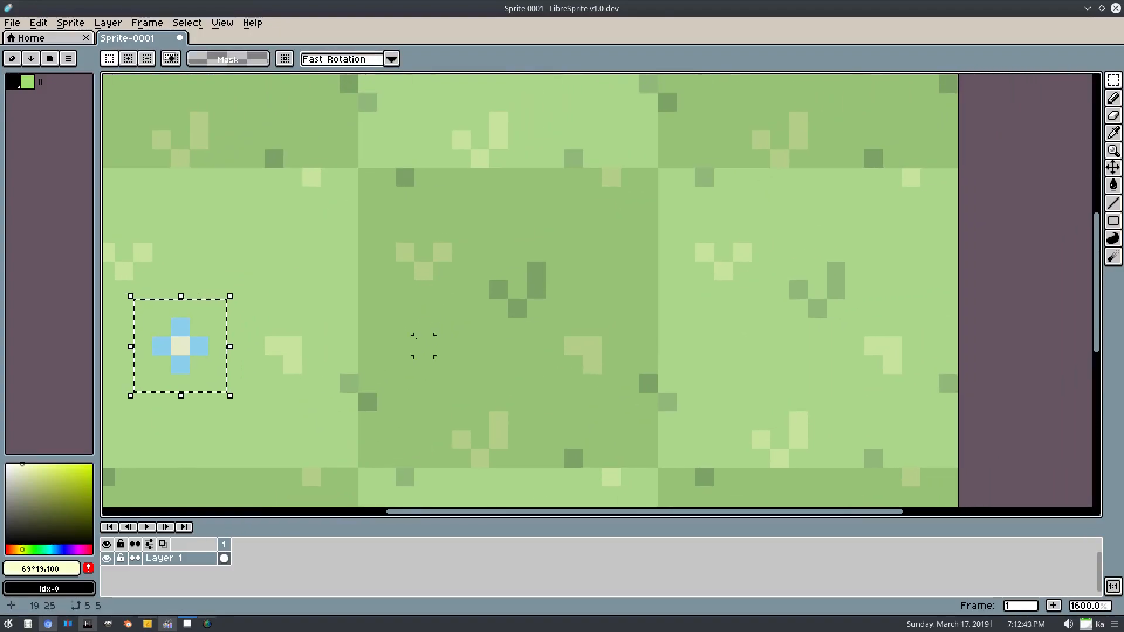
{"action": "key", "text": "ctrl+v"}
{"action": "scroll", "coordinate": [524, 343], "scroll_direction": "down", "scroll_amount": 2}
{"action": "left_click_drag", "start_coordinate": [515, 346], "coordinate": [473, 370]}
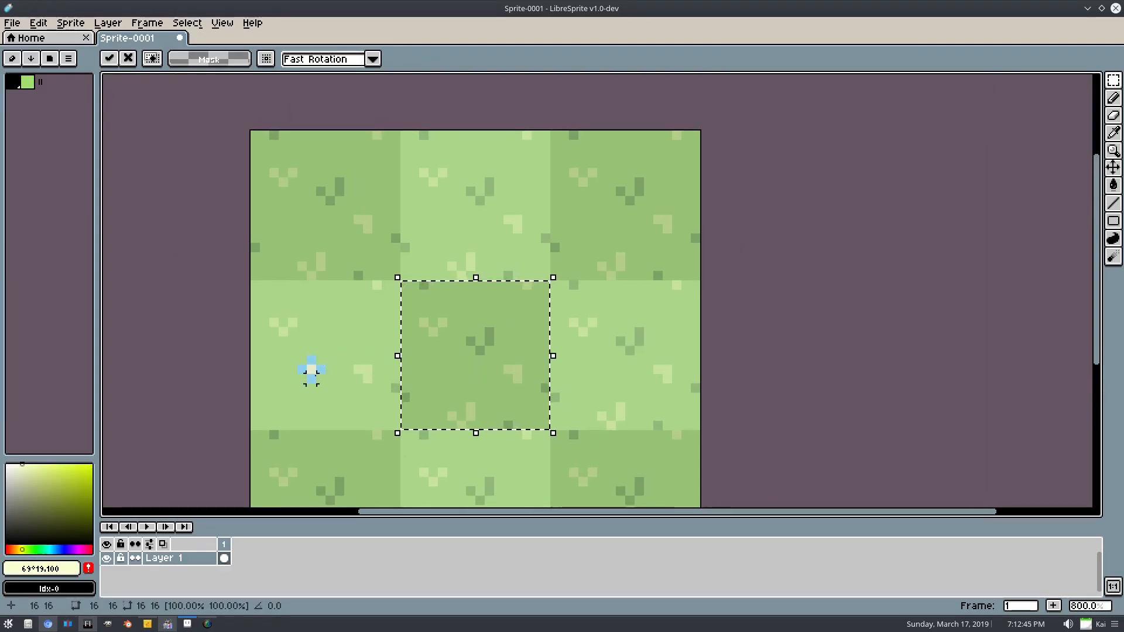
{"action": "key", "text": "ctrl+d"}
Copy the blue flower and paste it into the top-right and bottom-middle tiles
{"action": "mouse_move", "coordinate": [292, 349]}
{"action": "left_mouse_down"}
{"action": "mouse_move", "coordinate": [338, 396]}
{"action": "mouse_move", "coordinate": [386, 283]}
{"action": "mouse_move", "coordinate": [667, 175]}
{"action": "left_mouse_up"}
{"action": "key", "text": "ctrl+c"}
{"action": "key", "text": "ctrl+v"}
{"action": "left_click_drag", "start_coordinate": [618, 352], "coordinate": [612, 322]}
{"action": "left_click_drag", "start_coordinate": [639, 364], "coordinate": [644, 297]}
{"action": "key", "text": "ctrl+v"}
{"action": "left_click_drag", "start_coordinate": [311, 276], "coordinate": [489, 406]}
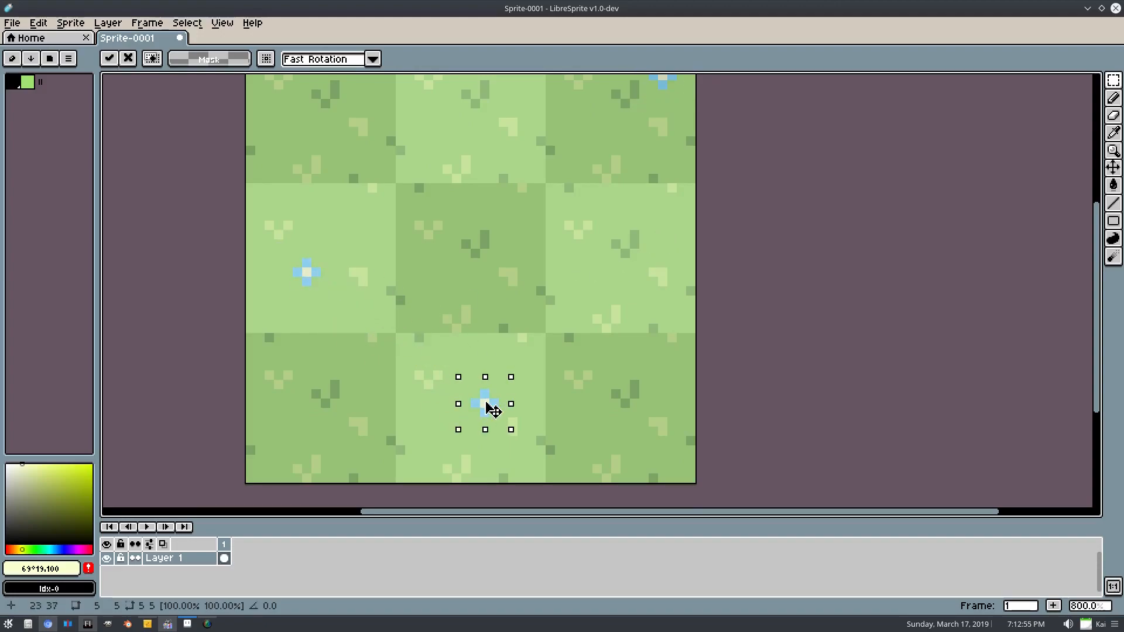
Recolour the bottom-middle flower with red petals and a light pink centre pixel
{"action": "scroll", "coordinate": [522, 404], "scroll_direction": "up", "scroll_amount": 3}
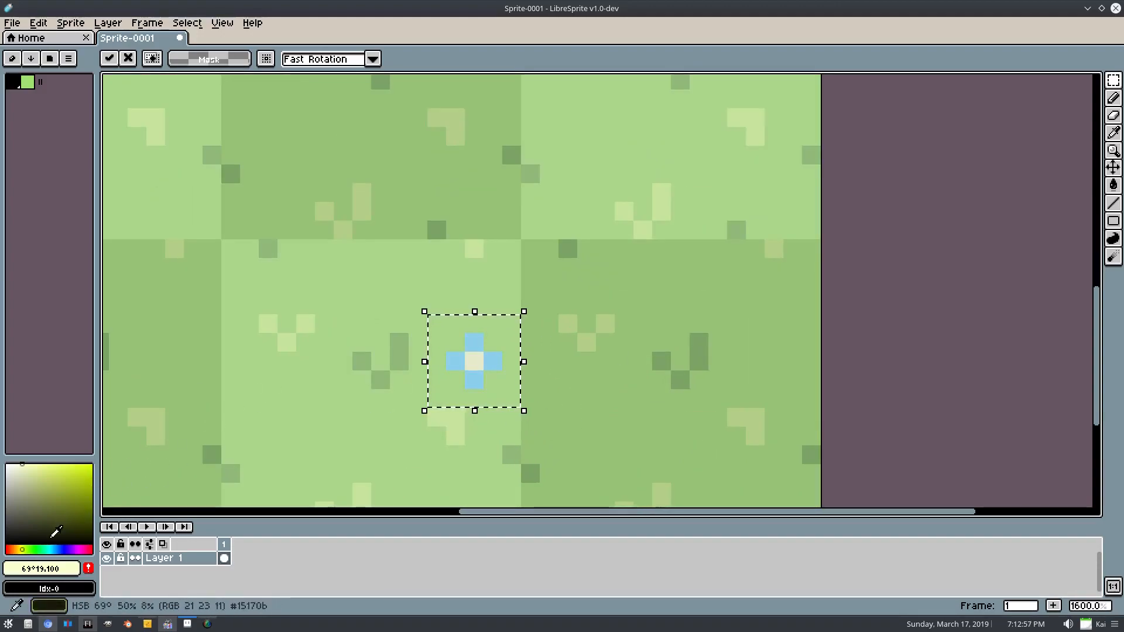
{"action": "left_click", "coordinate": [7, 550]}
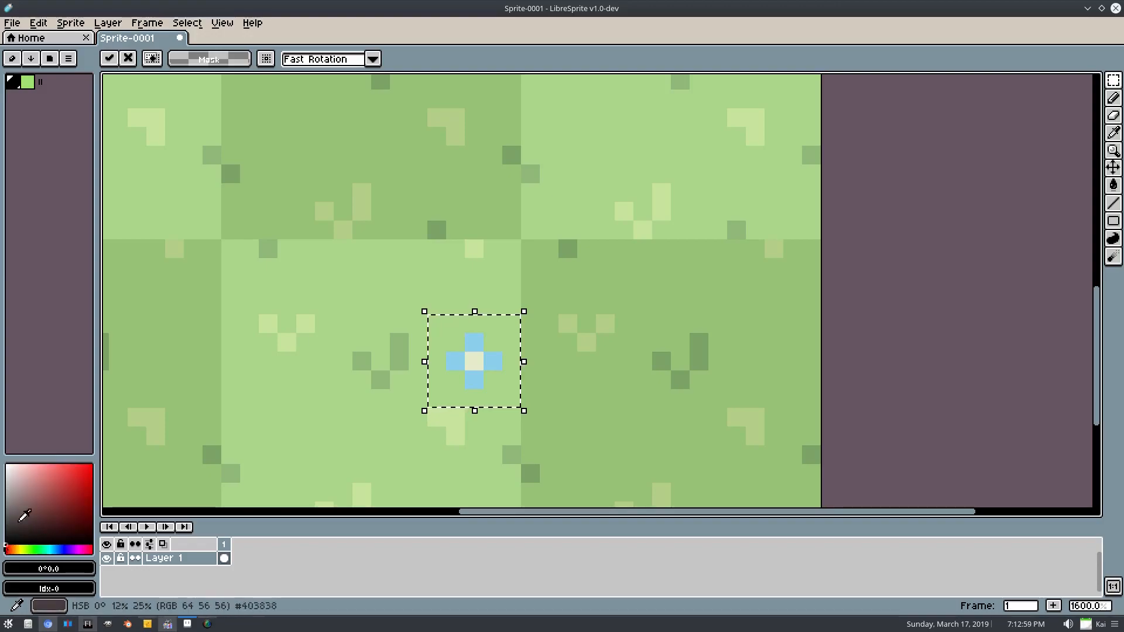
{"action": "left_click", "coordinate": [63, 481]}
{"action": "key", "text": "b"}
{"action": "left_click", "coordinate": [486, 331]}
{"action": "left_click", "coordinate": [474, 342]}
{"action": "left_click", "coordinate": [455, 361]}
{"action": "left_click", "coordinate": [474, 380]}
{"action": "left_click", "coordinate": [493, 361]}
{"action": "left_click_drag", "start_coordinate": [46, 484], "coordinate": [33, 464]}
{"action": "left_click", "coordinate": [475, 363]}
Clear the selection and paint out the top-middle tile's dark tuft, lower pale tuft and left-edge speck with the saved grass green
{"action": "scroll", "coordinate": [474, 364], "scroll_direction": "down", "scroll_amount": 4}
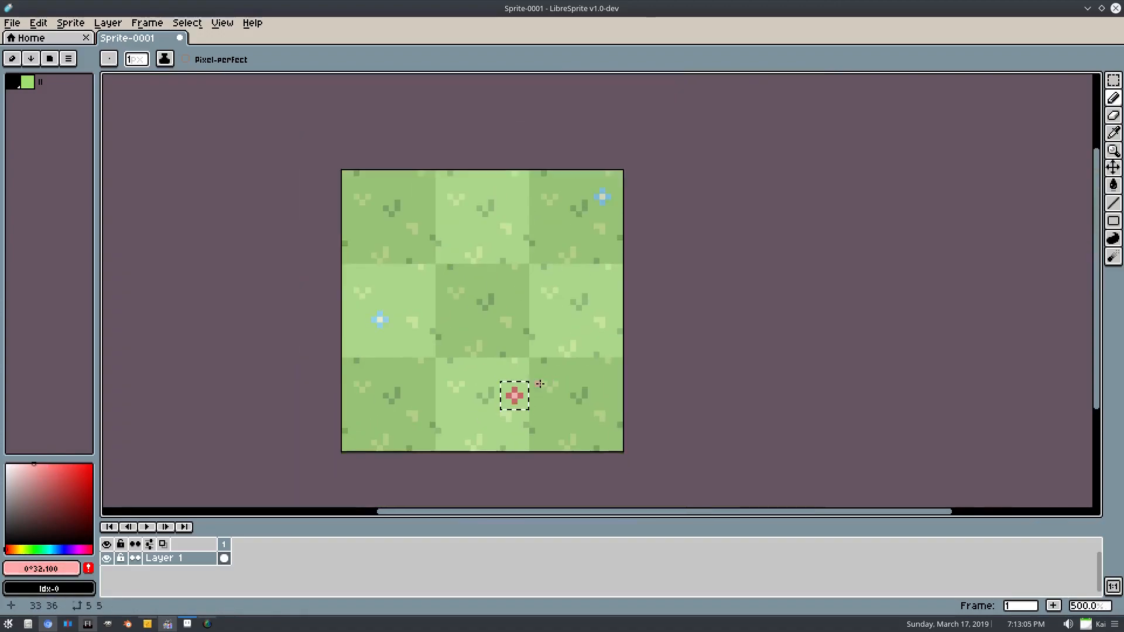
{"action": "scroll", "coordinate": [515, 395], "scroll_direction": "up", "scroll_amount": 1}
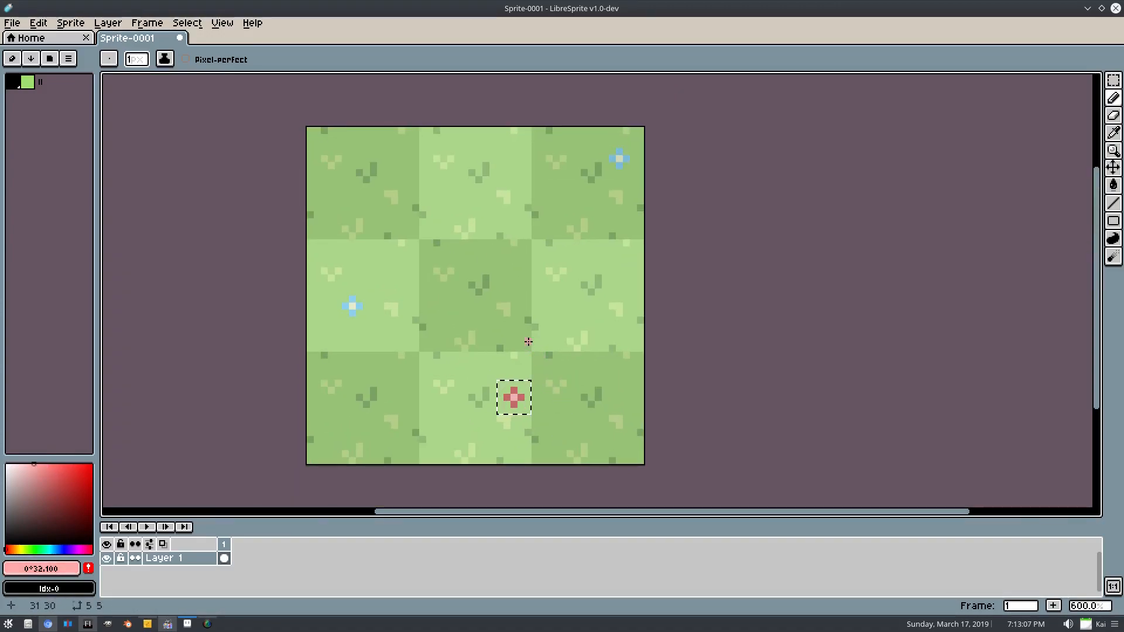
{"action": "scroll", "coordinate": [529, 342], "scroll_direction": "up", "scroll_amount": 1}
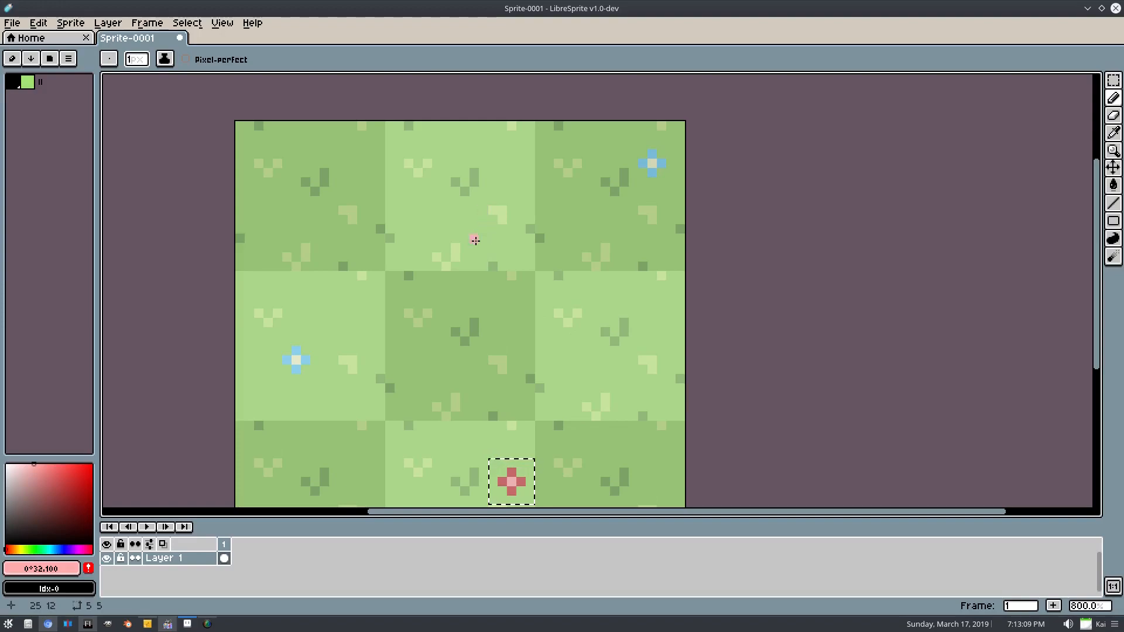
{"action": "left_click_drag", "start_coordinate": [475, 240], "coordinate": [470, 260]}
{"action": "left_click", "coordinate": [28, 82]}
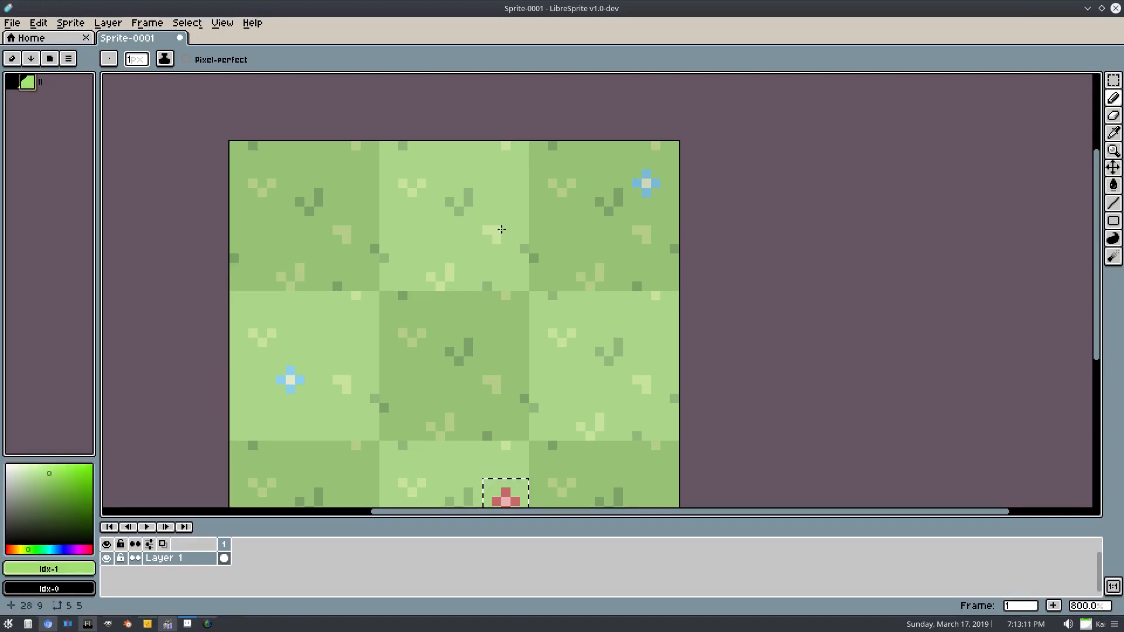
{"action": "scroll", "coordinate": [490, 231], "scroll_direction": "up", "scroll_amount": 3}
{"action": "left_click", "coordinate": [187, 23]}
{"action": "left_click", "coordinate": [186, 49]}
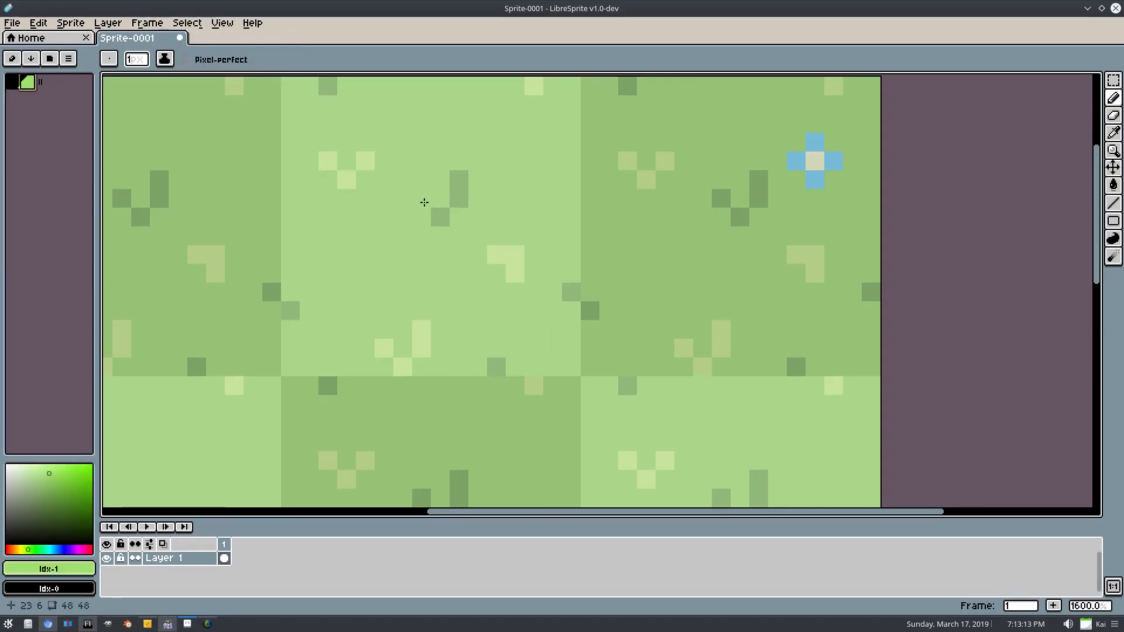
{"action": "left_click_drag", "start_coordinate": [424, 203], "coordinate": [461, 186]}
{"action": "mouse_move", "coordinate": [380, 342]}
{"action": "left_mouse_down"}
{"action": "mouse_move", "coordinate": [411, 367]}
{"action": "mouse_move", "coordinate": [422, 326]}
{"action": "left_mouse_up"}
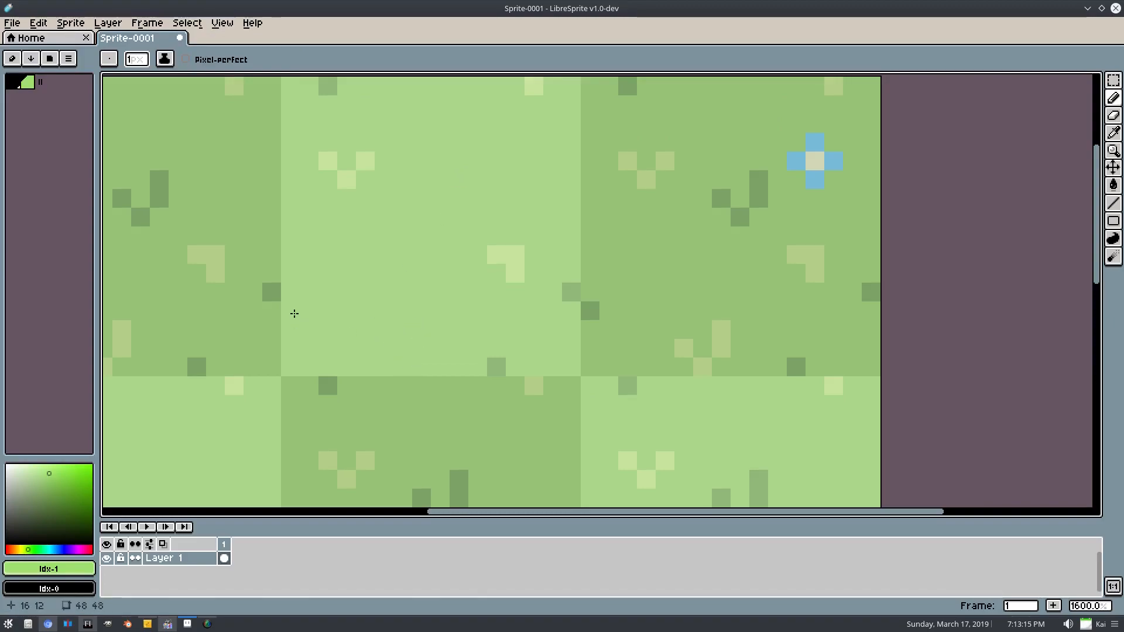
{"action": "left_click_drag", "start_coordinate": [295, 314], "coordinate": [600, 363]}
Paint out the top-left tile's upper pale tuft and the middle-right tile's dark tuft and bottom speck
{"action": "left_click_drag", "start_coordinate": [368, 206], "coordinate": [337, 207]}
{"action": "mouse_move", "coordinate": [1015, 500]}
{"action": "left_mouse_down"}
{"action": "mouse_move", "coordinate": [605, 314]}
{"action": "mouse_move", "coordinate": [585, 290]}
{"action": "left_mouse_up"}
{"action": "left_click_drag", "start_coordinate": [588, 266], "coordinate": [627, 248]}
{"action": "left_click", "coordinate": [667, 433]}
Paint out the upper and lower pale tufts and the left-edge and right-edge dark specks in the bottom-right tile
{"action": "left_click_drag", "start_coordinate": [556, 455], "coordinate": [610, 245]}
{"action": "left_click", "coordinate": [564, 329]}
{"action": "left_click_drag", "start_coordinate": [547, 455], "coordinate": [586, 293]}
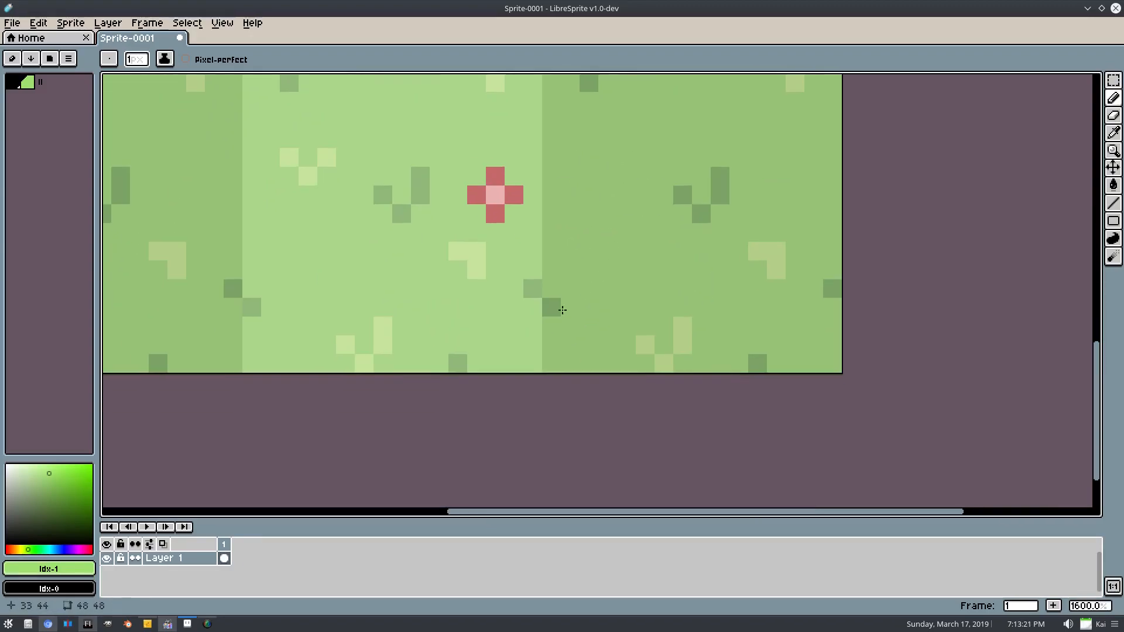
{"action": "mouse_move", "coordinate": [647, 345]}
{"action": "left_mouse_down"}
{"action": "mouse_move", "coordinate": [675, 323]}
{"action": "mouse_move", "coordinate": [609, 384]}
{"action": "left_mouse_up"}
{"action": "left_click", "coordinate": [764, 336]}
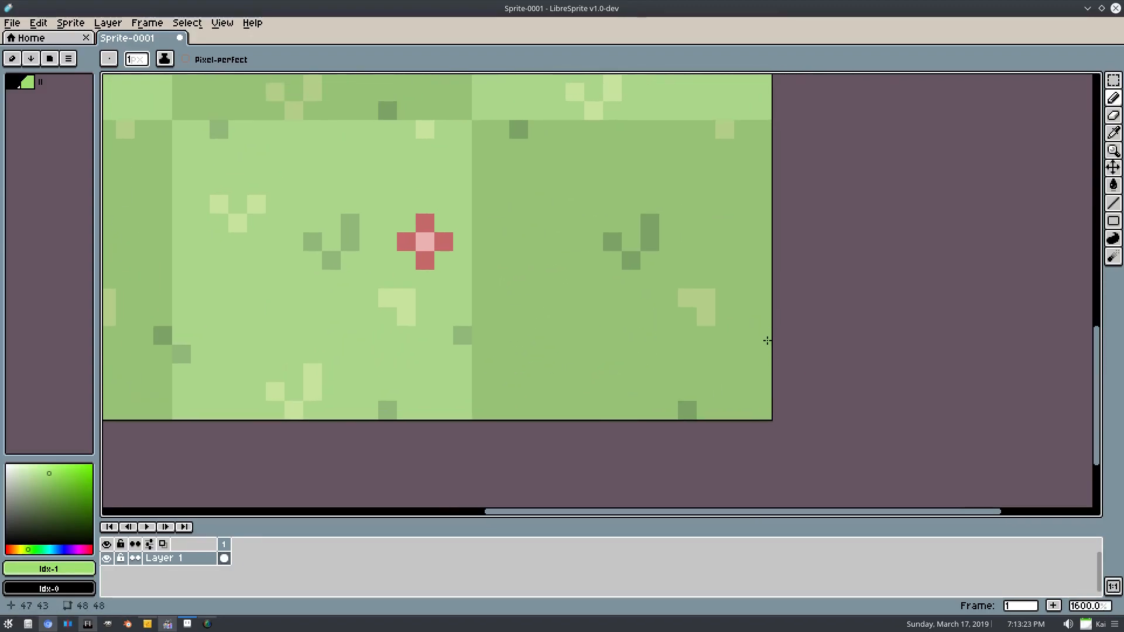
Paint out the upper pale tuft and the left-edge dark speck in the bottom-middle tile
{"action": "left_click_drag", "start_coordinate": [429, 368], "coordinate": [625, 367]}
{"action": "left_click_drag", "start_coordinate": [442, 308], "coordinate": [512, 364]}
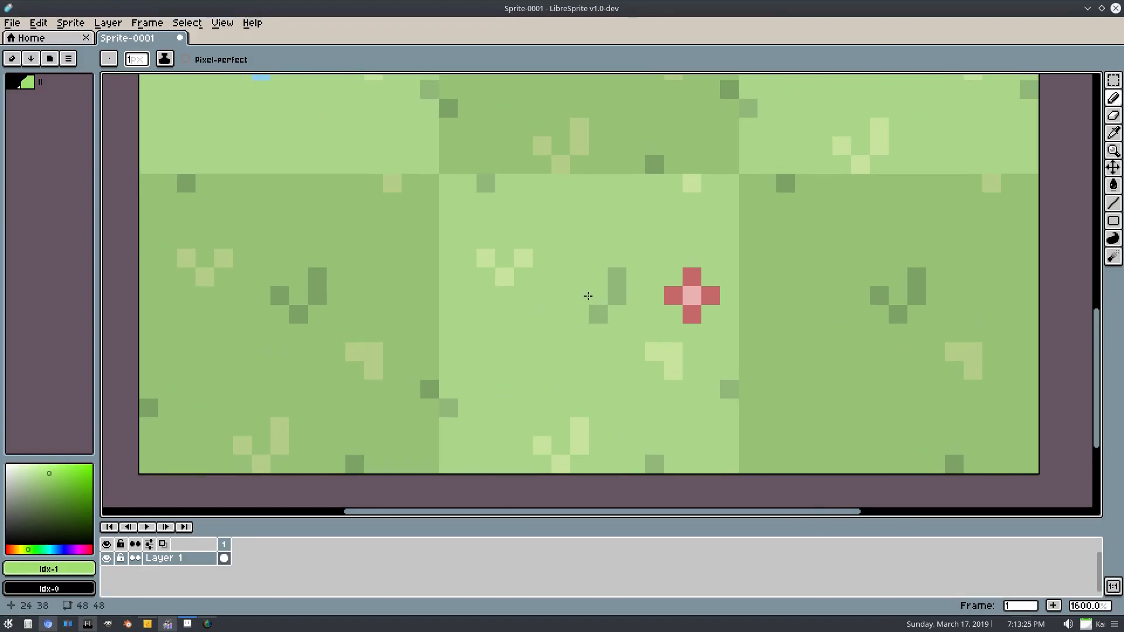
{"action": "left_click_drag", "start_coordinate": [486, 258], "coordinate": [523, 259]}
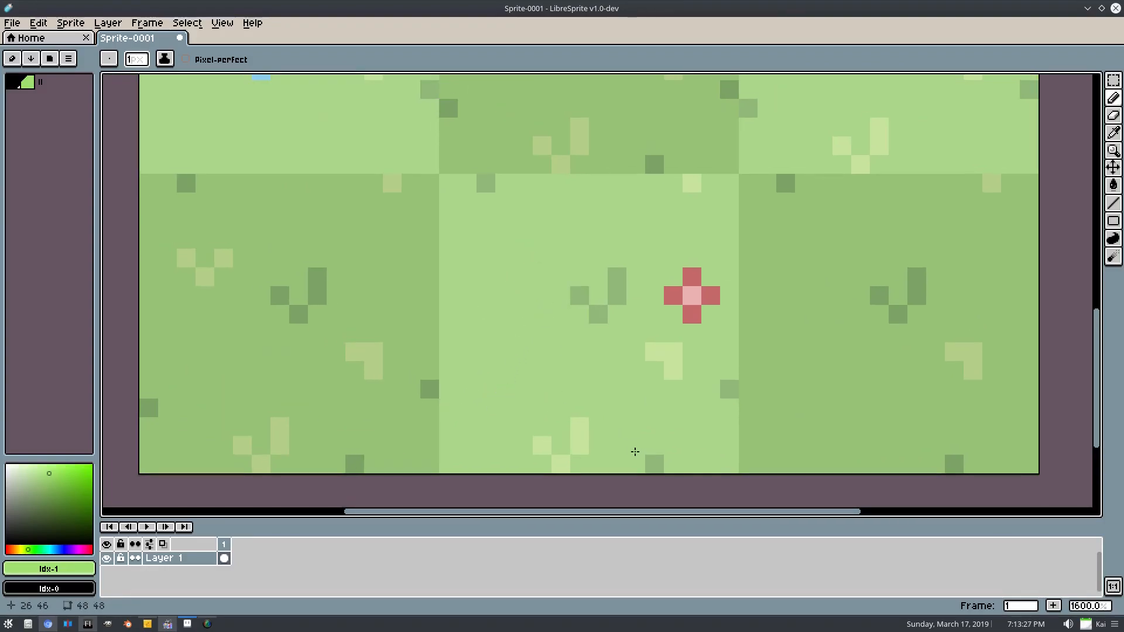
{"action": "scroll", "coordinate": [584, 334], "scroll_direction": "down", "scroll_amount": 4}
{"action": "scroll", "coordinate": [598, 271], "scroll_direction": "up", "scroll_amount": 2}
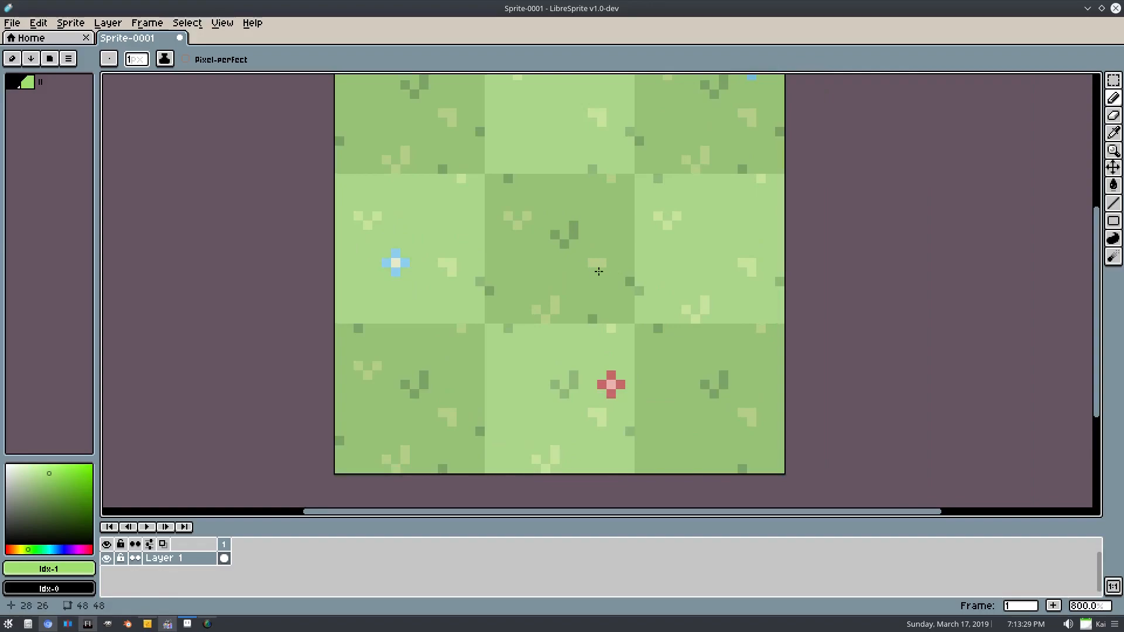
{"action": "left_click_drag", "start_coordinate": [675, 225], "coordinate": [648, 240]}
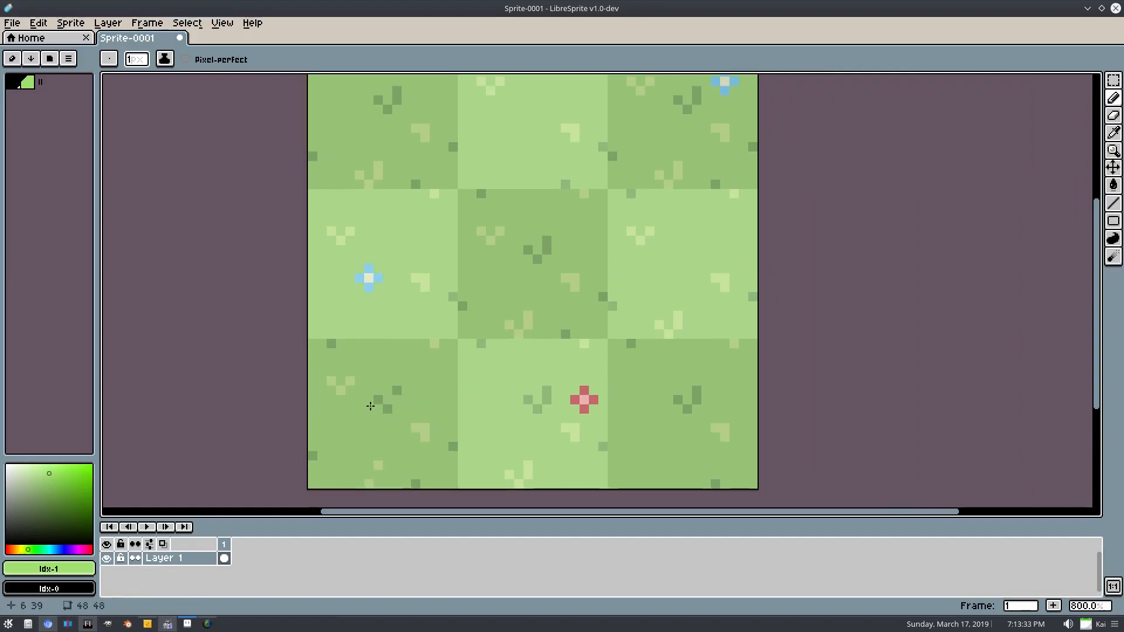
Paint out most of the lower pale tuft in the top-right tile, leaving a single pixel
{"action": "scroll", "coordinate": [569, 416], "scroll_direction": "down", "scroll_amount": 2}
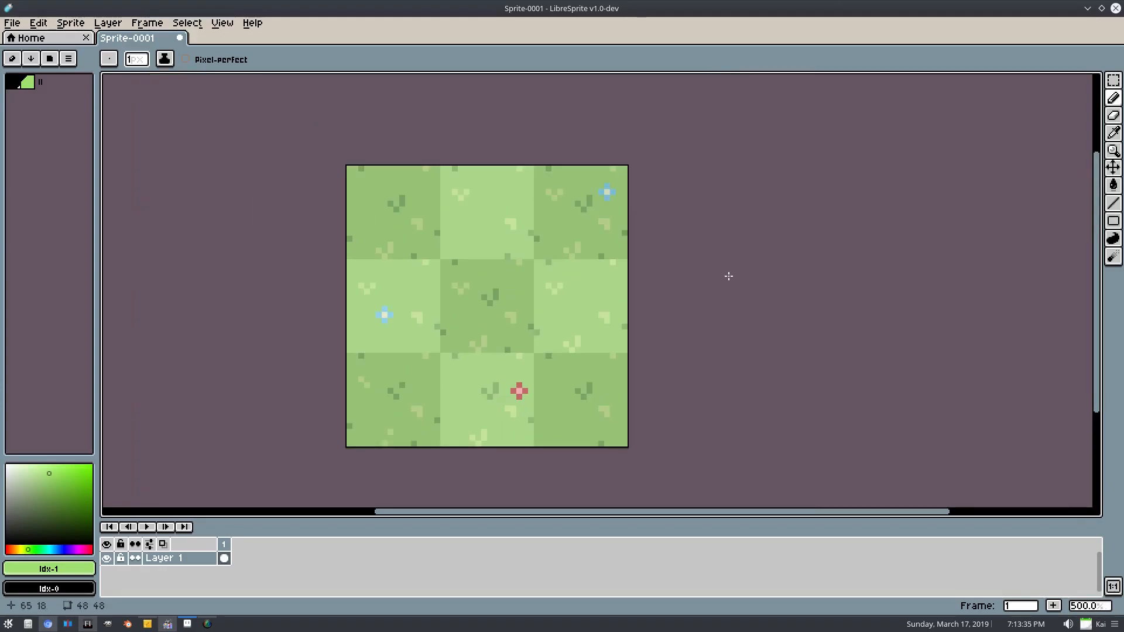
{"action": "scroll", "coordinate": [585, 218], "scroll_direction": "up", "scroll_amount": 1}
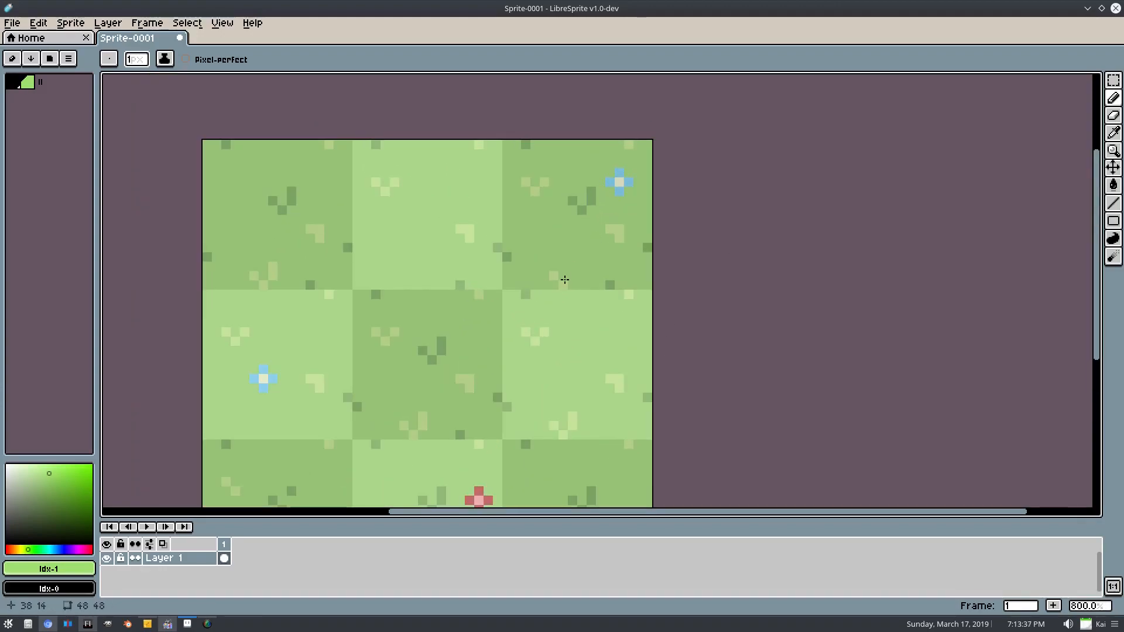
{"action": "left_click_drag", "start_coordinate": [470, 356], "coordinate": [502, 265]}
{"action": "scroll", "coordinate": [487, 304], "scroll_direction": "down", "scroll_amount": 1}
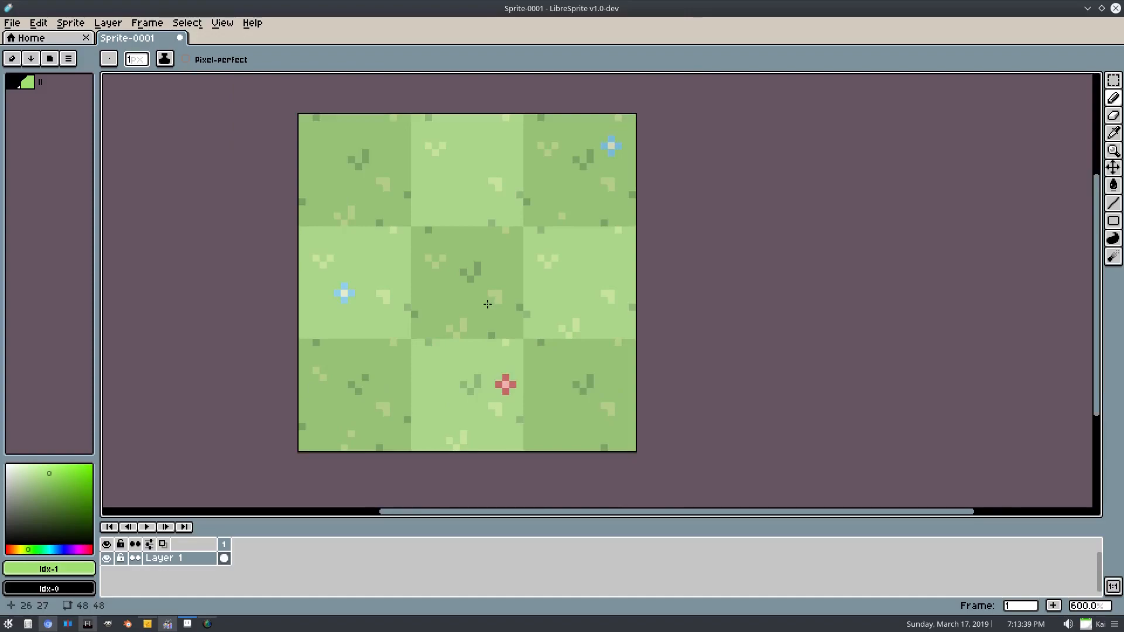
Draw a short three-pixel flower stem in dark green (93°, 47, 64) in the lower middle of the top-middle tile
{"action": "scroll", "coordinate": [454, 147], "scroll_direction": "up", "scroll_amount": 4}
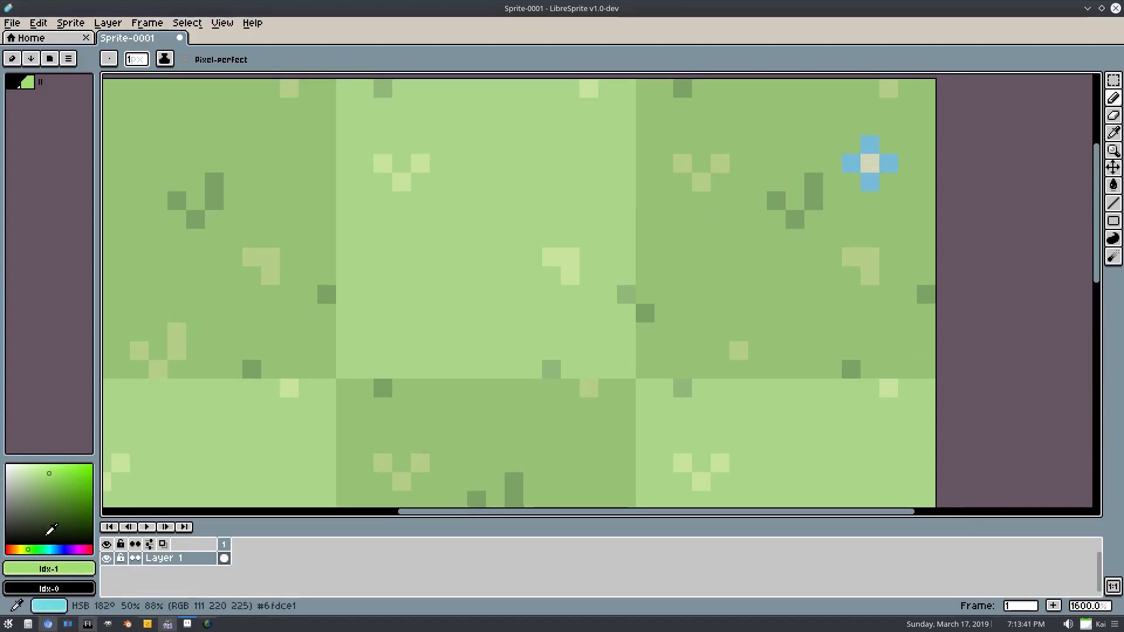
{"action": "left_click_drag", "start_coordinate": [53, 483], "coordinate": [47, 492]}
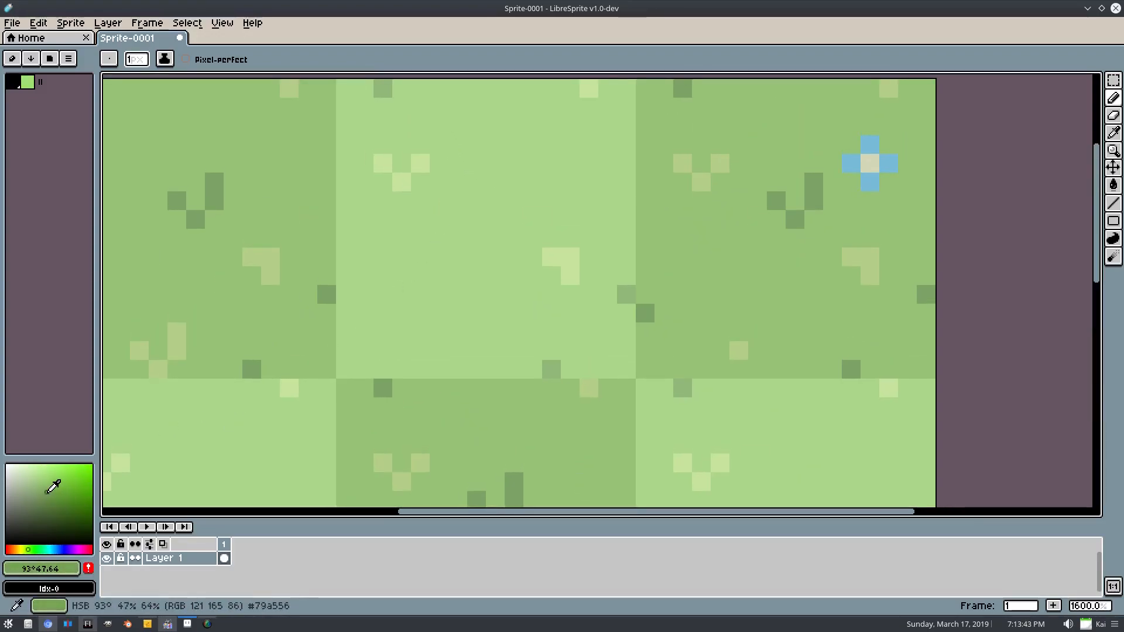
{"action": "left_click_drag", "start_coordinate": [457, 313], "coordinate": [470, 282]}
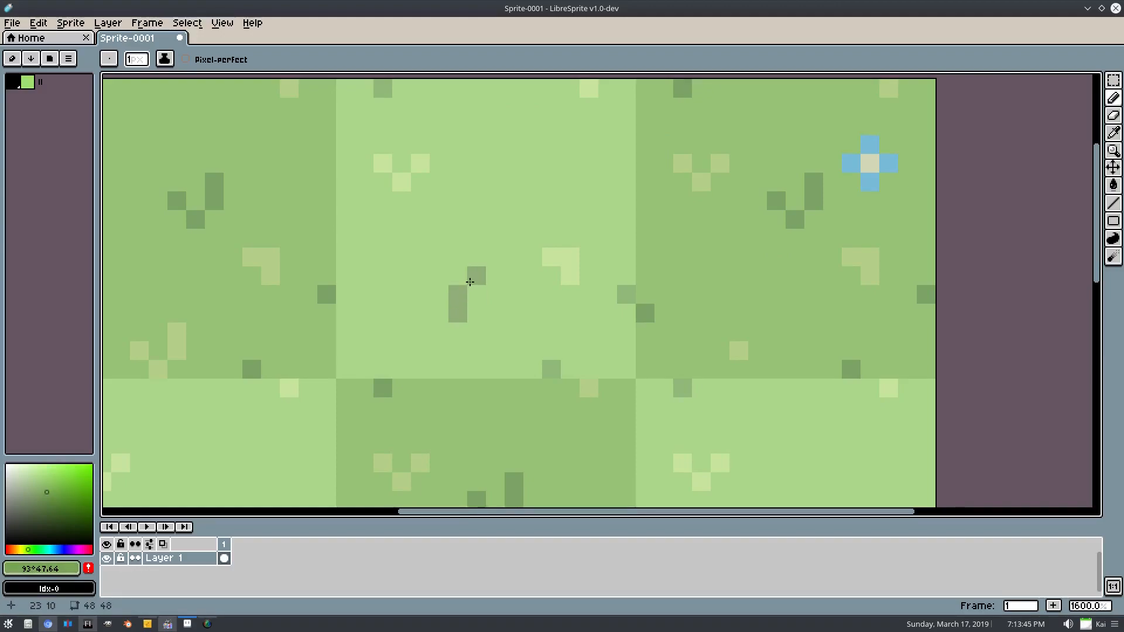
Add two purple petals (290°, 39, 80) and a pale yellow pixel (78°, 13, 100) at the tip of the stem
{"action": "left_click_drag", "start_coordinate": [39, 506], "coordinate": [22, 492]}
{"action": "left_click", "coordinate": [75, 549]}
{"action": "left_click", "coordinate": [142, 455]}
{"action": "key", "text": "ctrl+z"}
{"action": "left_click", "coordinate": [40, 479]}
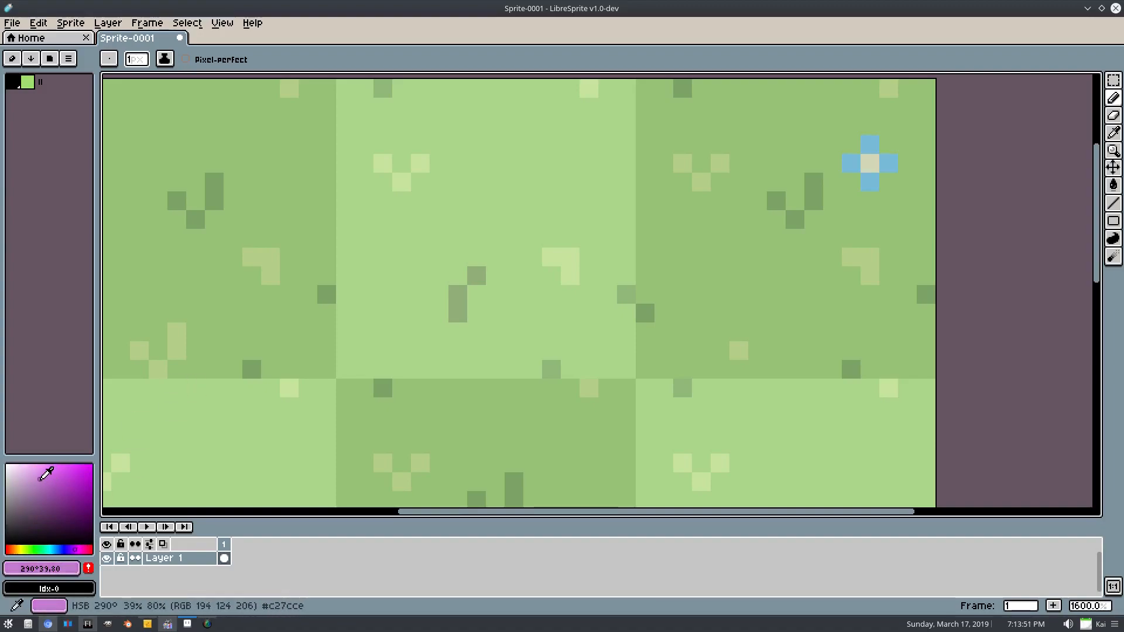
{"action": "left_click", "coordinate": [458, 273]}
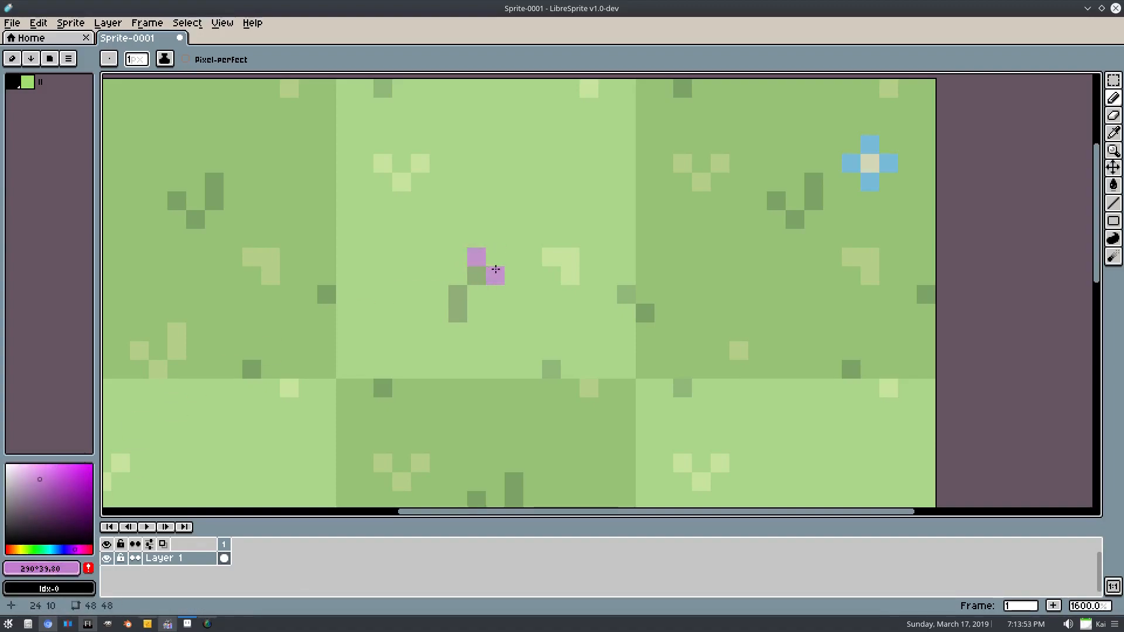
{"action": "left_click", "coordinate": [18, 464]}
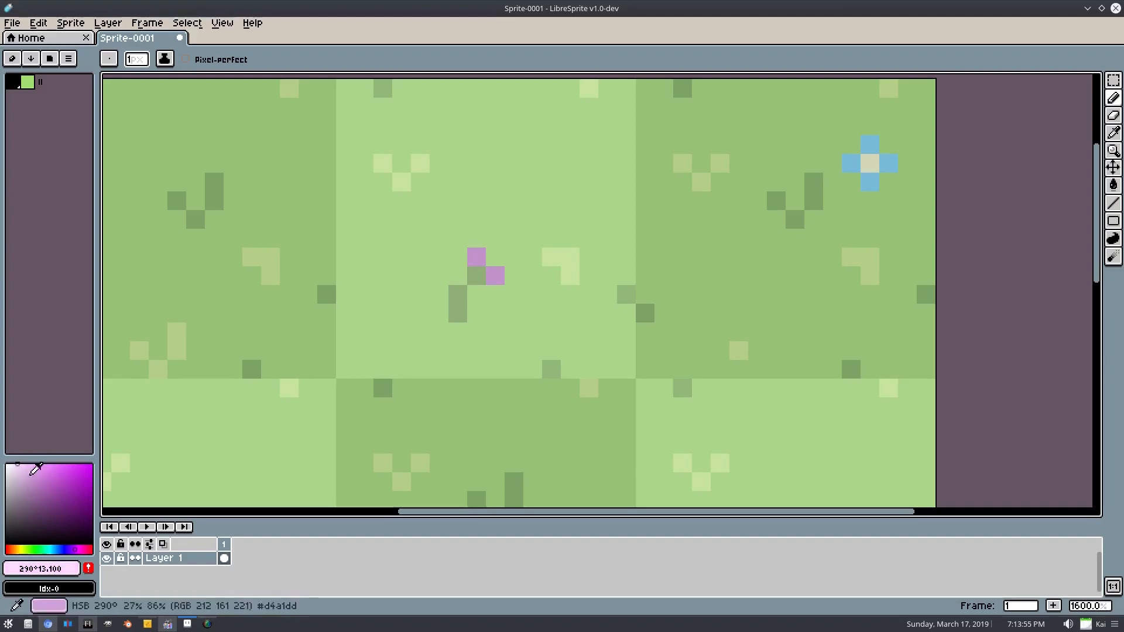
{"action": "left_click", "coordinate": [24, 549]}
{"action": "left_click", "coordinate": [495, 256]}
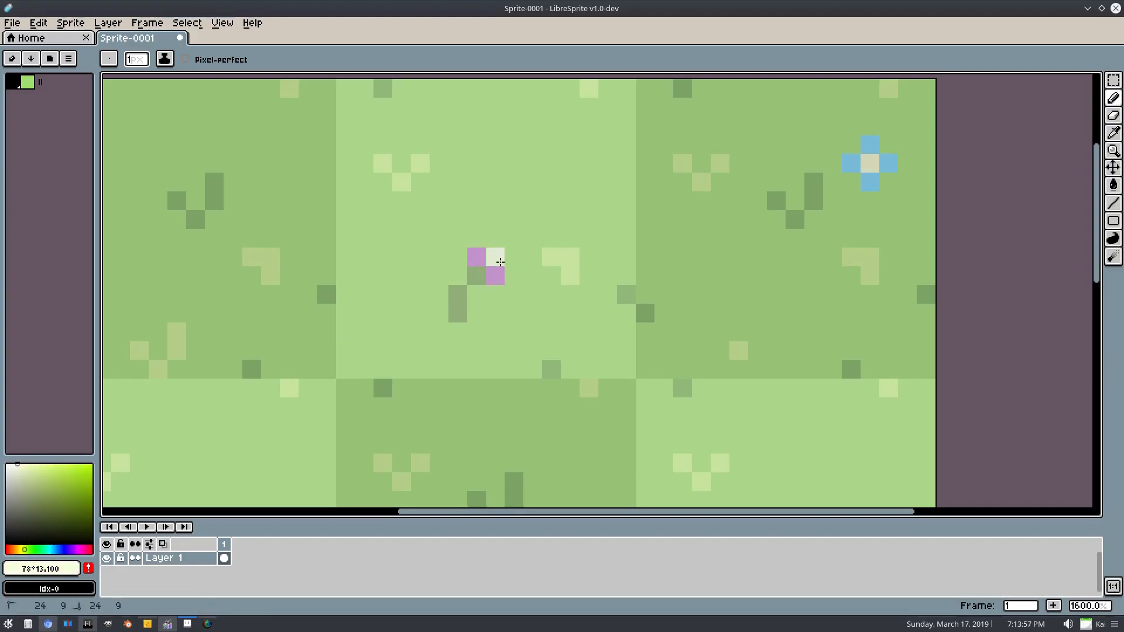
Set Layer 1's opacity to 255 in its layer properties
{"action": "key", "text": "3"}
{"action": "left_click_drag", "start_coordinate": [580, 394], "coordinate": [570, 324]}
{"action": "right_click", "coordinate": [162, 558]}
{"action": "left_click", "coordinate": [216, 497]}
{"action": "right_click", "coordinate": [202, 563]}
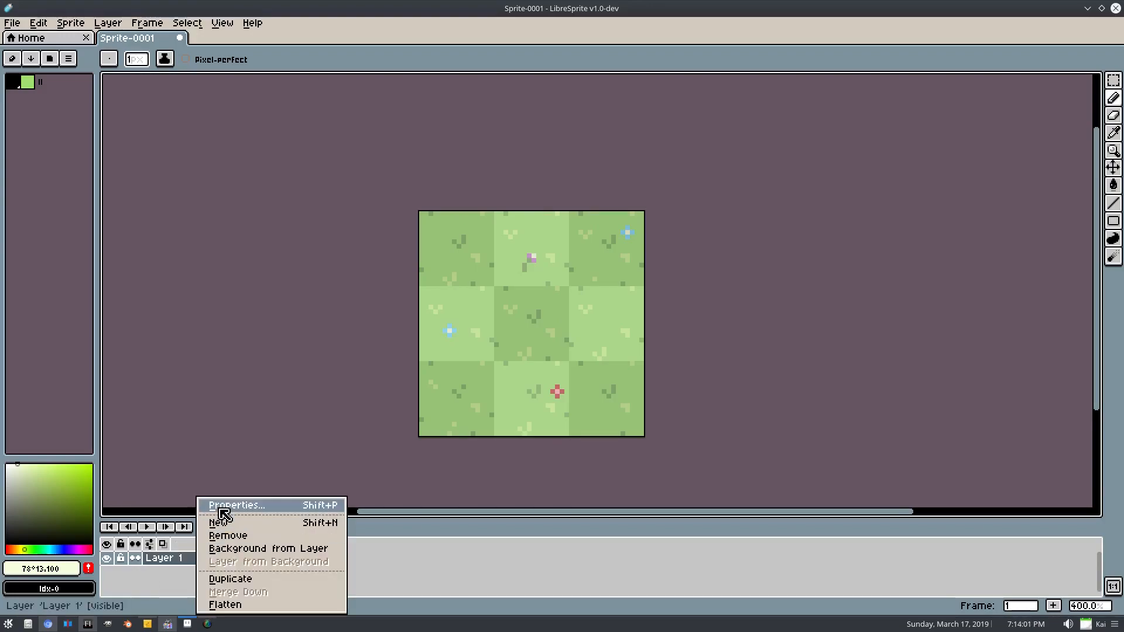
{"action": "left_click", "coordinate": [220, 502]}
{"action": "left_click_drag", "start_coordinate": [634, 350], "coordinate": [745, 348]}
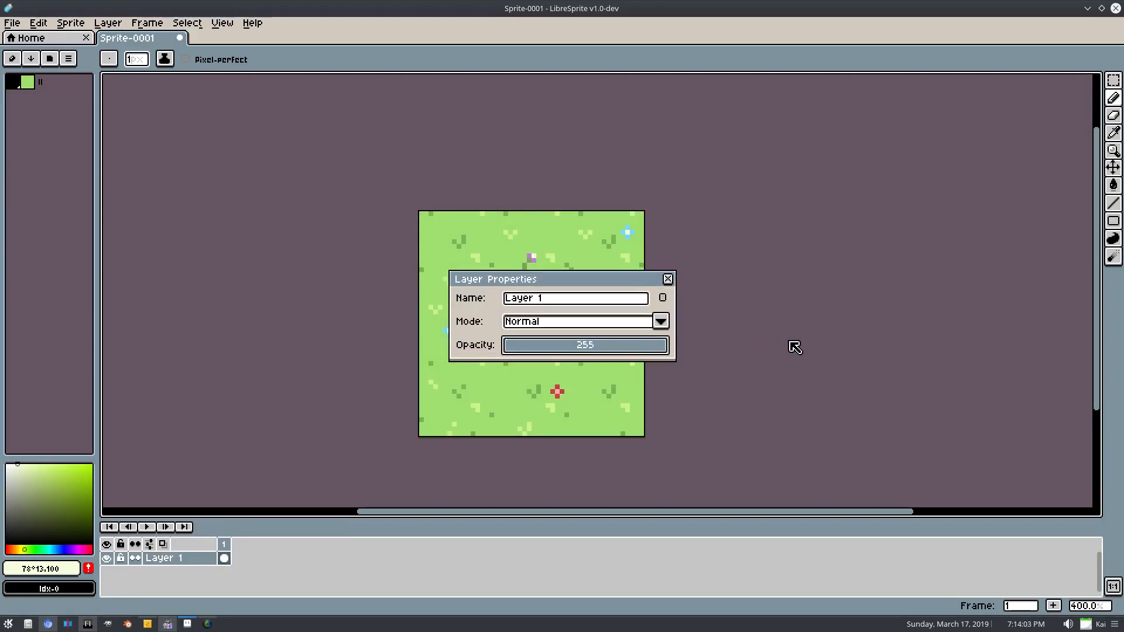
{"action": "left_click", "coordinate": [668, 279]}
Select the whole 48×48 sprite and clear the selection
{"action": "scroll", "coordinate": [586, 351], "scroll_direction": "down", "scroll_amount": 1}
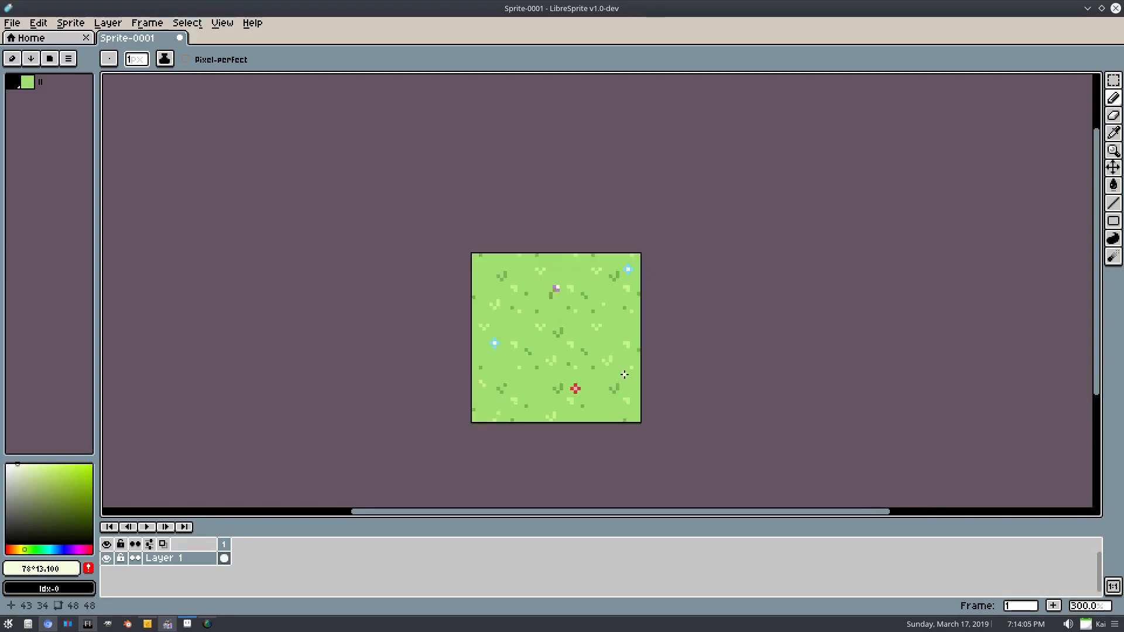
{"action": "scroll", "coordinate": [602, 366], "scroll_direction": "up", "scroll_amount": 2}
{"action": "key", "text": "m"}
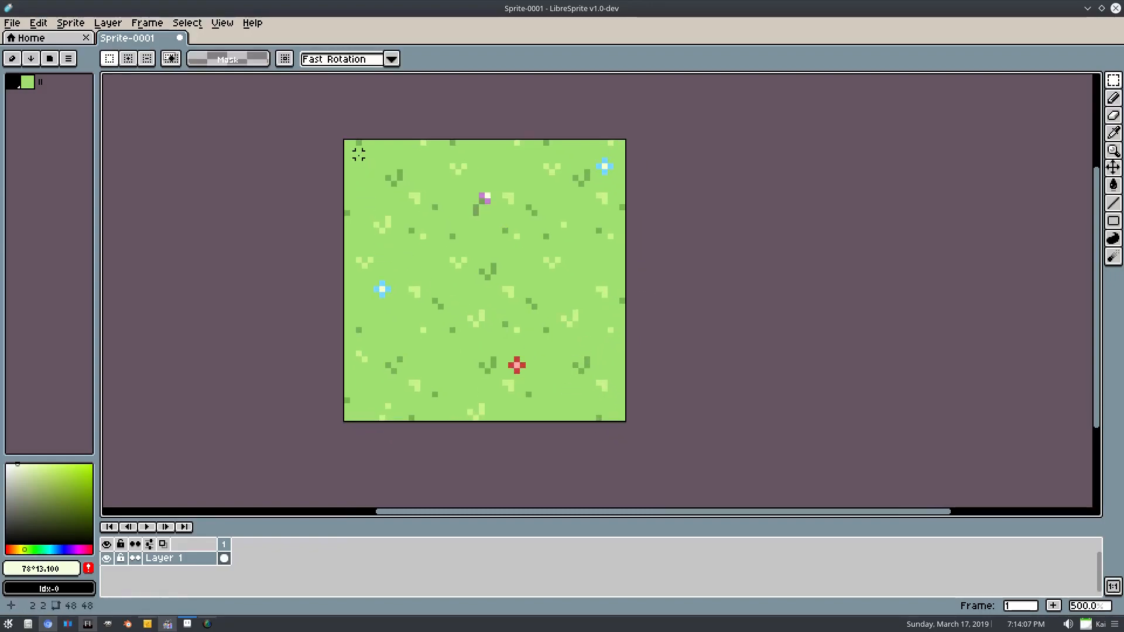
{"action": "left_click_drag", "start_coordinate": [347, 143], "coordinate": [625, 421]}
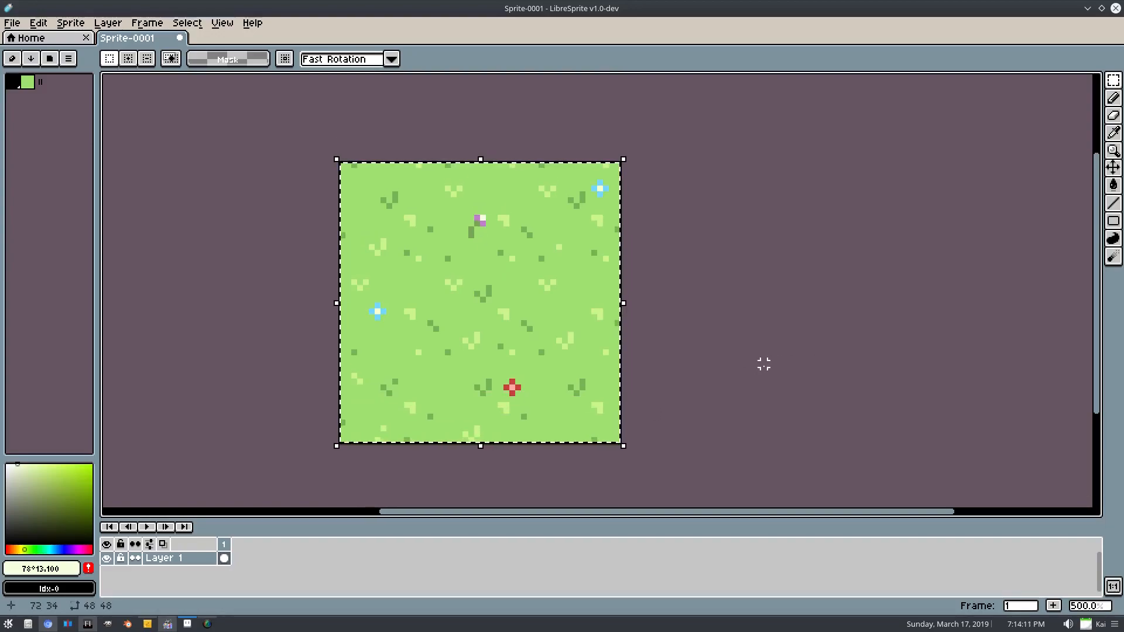
{"action": "scroll", "coordinate": [485, 326], "scroll_direction": "up", "scroll_amount": 1}
{"action": "key", "text": "ctrl+d"}
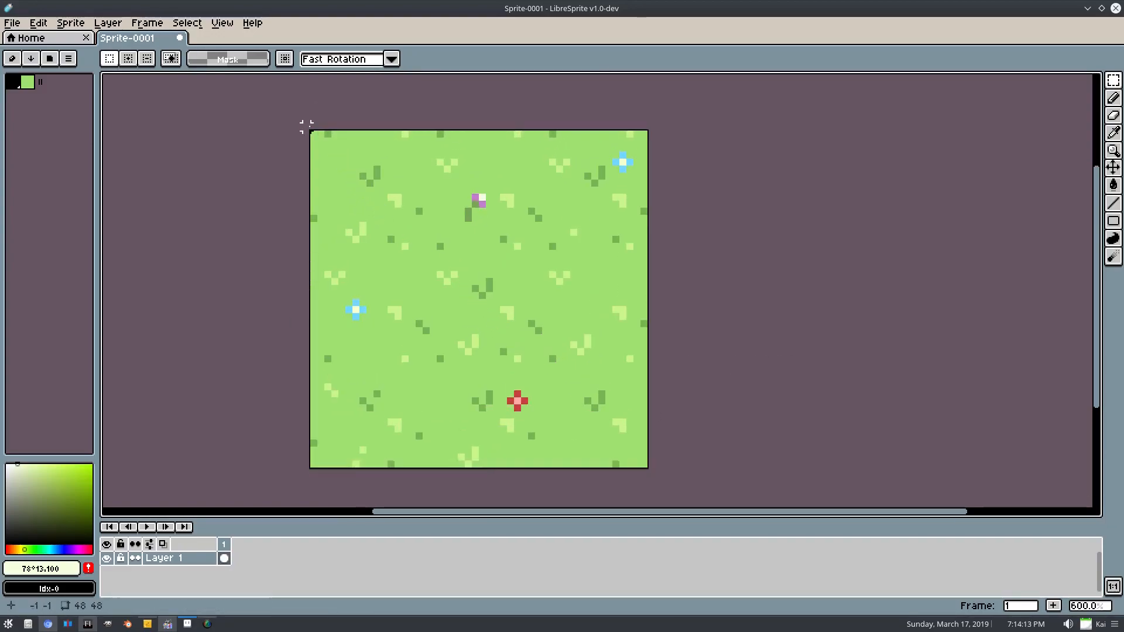
Select only the top-left 16×16 tile, inspect it up close and clear the selection
{"action": "left_click_drag", "start_coordinate": [312, 134], "coordinate": [421, 246]}
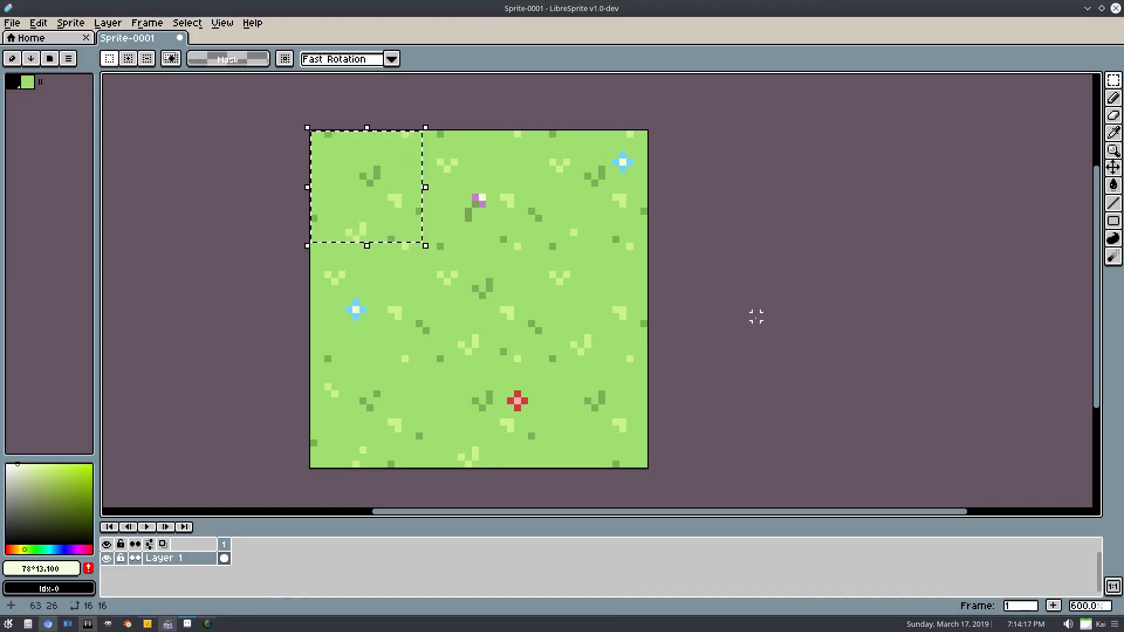
{"action": "scroll", "coordinate": [369, 186], "scroll_direction": "up", "scroll_amount": 3}
{"action": "scroll", "coordinate": [369, 187], "scroll_direction": "up", "scroll_amount": 3}
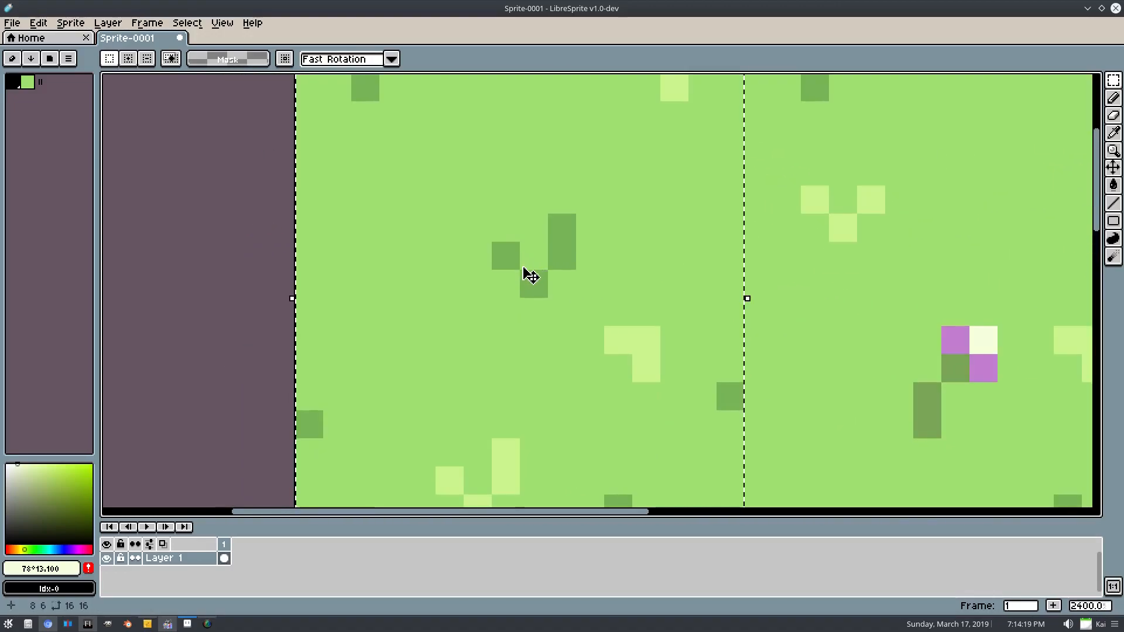
{"action": "left_click_drag", "start_coordinate": [527, 271], "coordinate": [594, 269]}
{"action": "scroll", "coordinate": [688, 285], "scroll_direction": "down", "scroll_amount": 5}
{"action": "left_click_drag", "start_coordinate": [705, 318], "coordinate": [536, 210]}
{"action": "left_click", "coordinate": [745, 240]}
Select the whole 48×48 sprite, turn on tiled mode in both axes and clear the selection
{"action": "left_click_drag", "start_coordinate": [729, 411], "coordinate": [450, 132]}
{"action": "scroll", "coordinate": [650, 340], "scroll_direction": "right", "scroll_amount": 2}
{"action": "scroll", "coordinate": [601, 337], "scroll_direction": "down", "scroll_amount": 1}
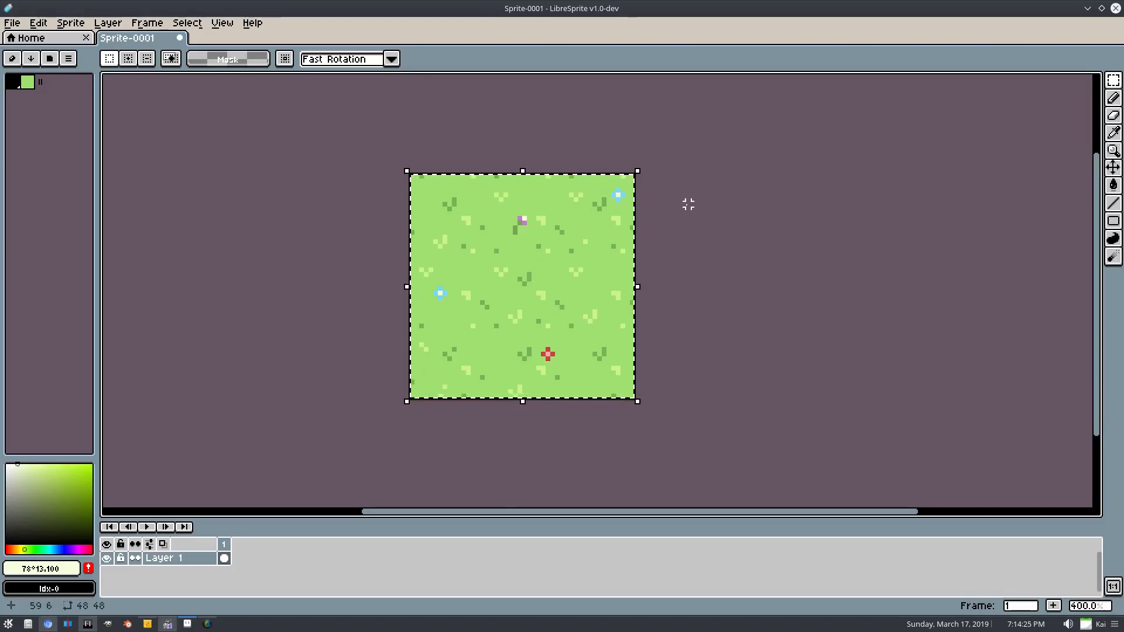
{"action": "left_click", "coordinate": [223, 23]}
{"action": "mouse_move", "coordinate": [251, 100]}
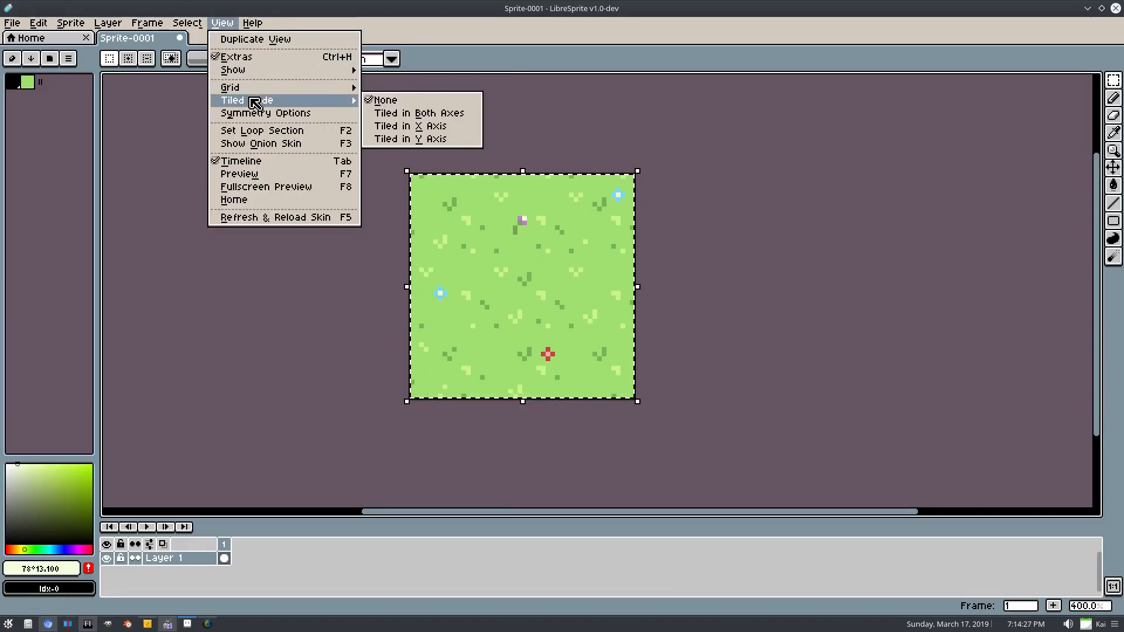
{"action": "left_click", "coordinate": [386, 113]}
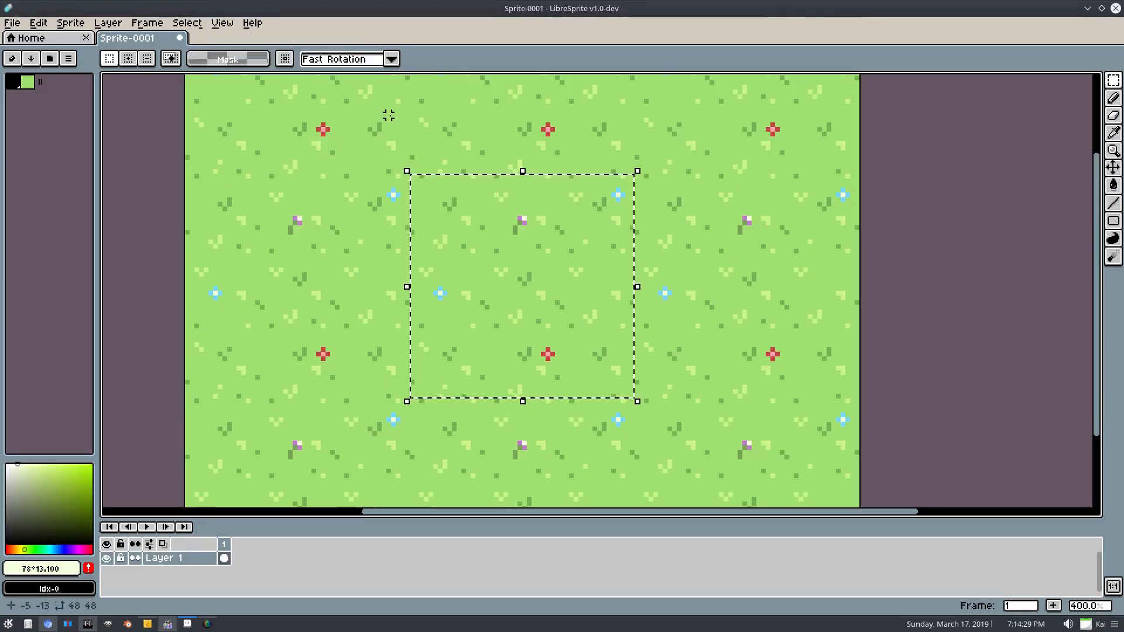
{"action": "left_click", "coordinate": [187, 23]}
{"action": "left_click", "coordinate": [204, 54]}
Examine the repeated grass pattern at several magnifications for noticeable repetition
{"action": "scroll", "coordinate": [730, 319], "scroll_direction": "down", "scroll_amount": 4}
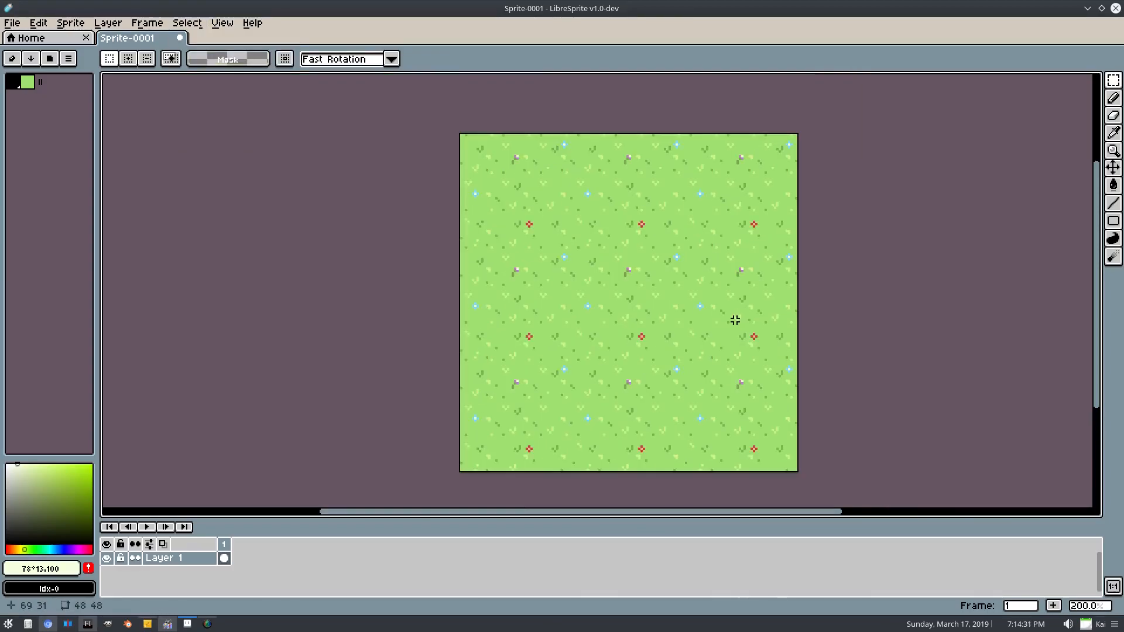
{"action": "scroll", "coordinate": [630, 351], "scroll_direction": "up", "scroll_amount": 5}
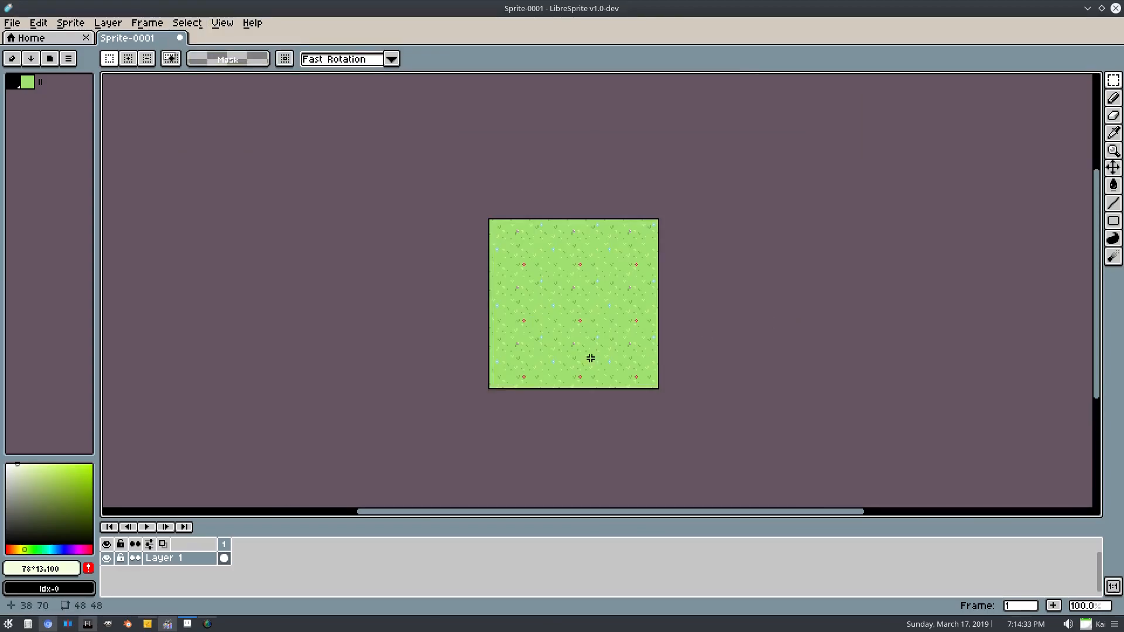
{"action": "left_click_drag", "start_coordinate": [654, 300], "coordinate": [625, 331]}
{"action": "left_click_drag", "start_coordinate": [617, 277], "coordinate": [602, 315]}
{"action": "scroll", "coordinate": [621, 343], "scroll_direction": "down", "scroll_amount": 2}
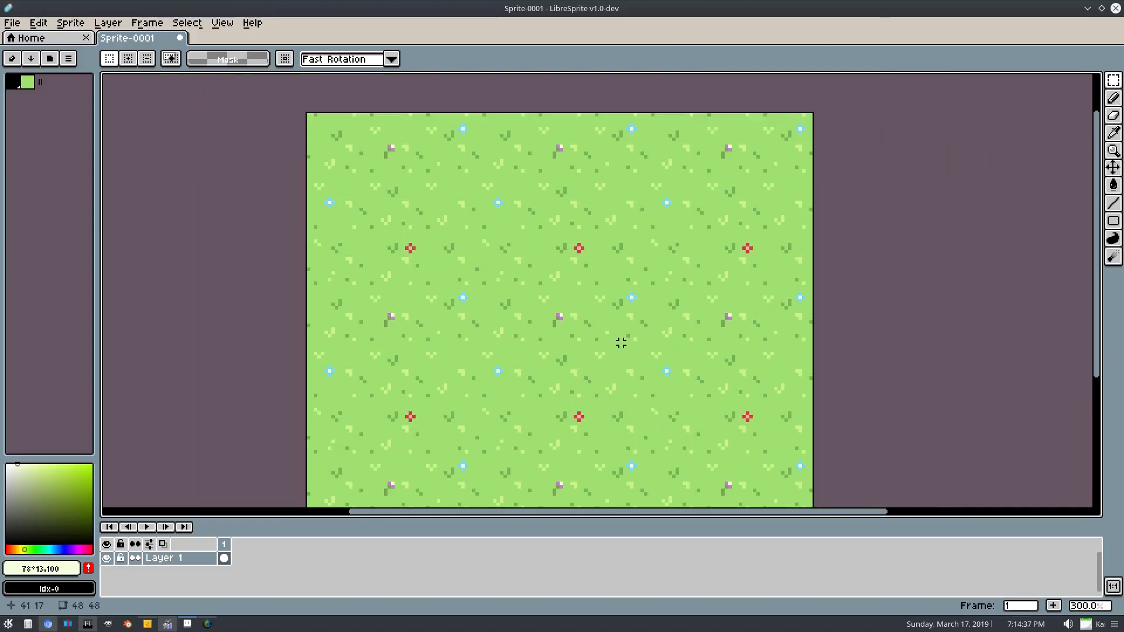
{"action": "key", "text": "ctrl+z"}
{"action": "left_click", "coordinate": [672, 329]}
{"action": "left_click_drag", "start_coordinate": [687, 342], "coordinate": [641, 273]}
Turn off tiled mode
{"action": "left_click", "coordinate": [222, 23]}
{"action": "mouse_move", "coordinate": [261, 98]}
{"action": "left_click", "coordinate": [426, 105]}
{"action": "scroll", "coordinate": [540, 308], "scroll_direction": "up", "scroll_amount": 2}
{"action": "scroll", "coordinate": [531, 282], "scroll_direction": "up", "scroll_amount": 1}
Select the entire sprite again and deselect it
{"action": "left_click_drag", "start_coordinate": [349, 120], "coordinate": [629, 399]}
{"action": "scroll", "coordinate": [651, 310], "scroll_direction": "up", "scroll_amount": 2}
{"action": "left_click_drag", "start_coordinate": [488, 287], "coordinate": [640, 334]}
{"action": "left_click_drag", "start_coordinate": [602, 220], "coordinate": [560, 234]}
{"action": "left_click", "coordinate": [187, 22]}
{"action": "left_click", "coordinate": [197, 51]}
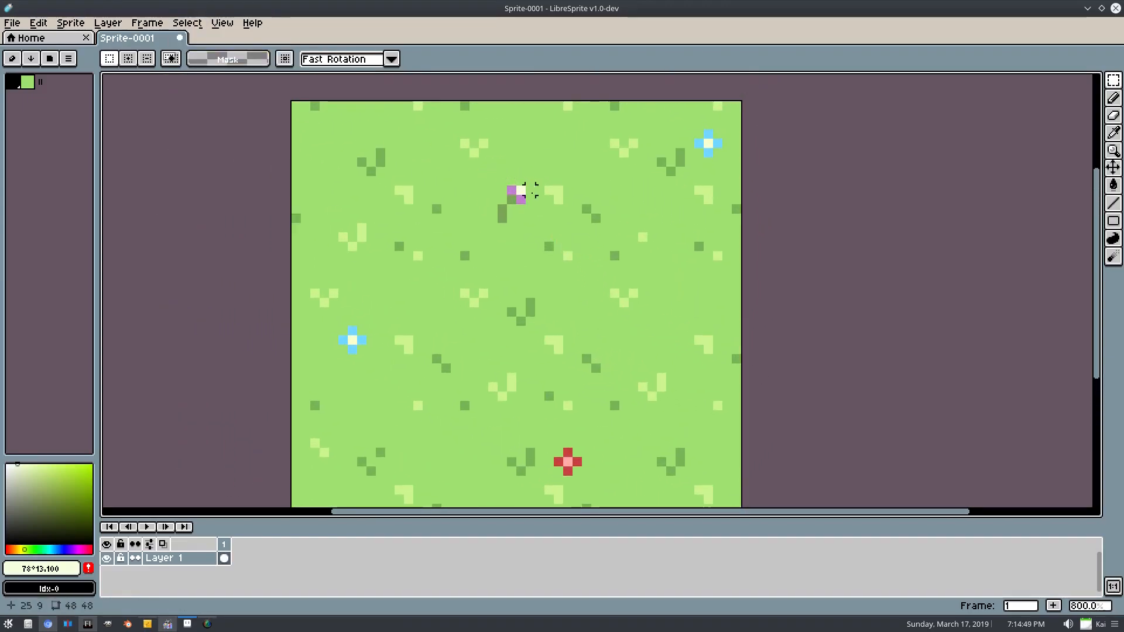
Sample the grass green and paint out the purple flower in the top-middle tile with the pencil
{"action": "scroll", "coordinate": [519, 190], "scroll_direction": "up", "scroll_amount": 3}
{"action": "key", "text": "i"}
{"action": "left_click", "coordinate": [518, 164]}
{"action": "key", "text": "b"}
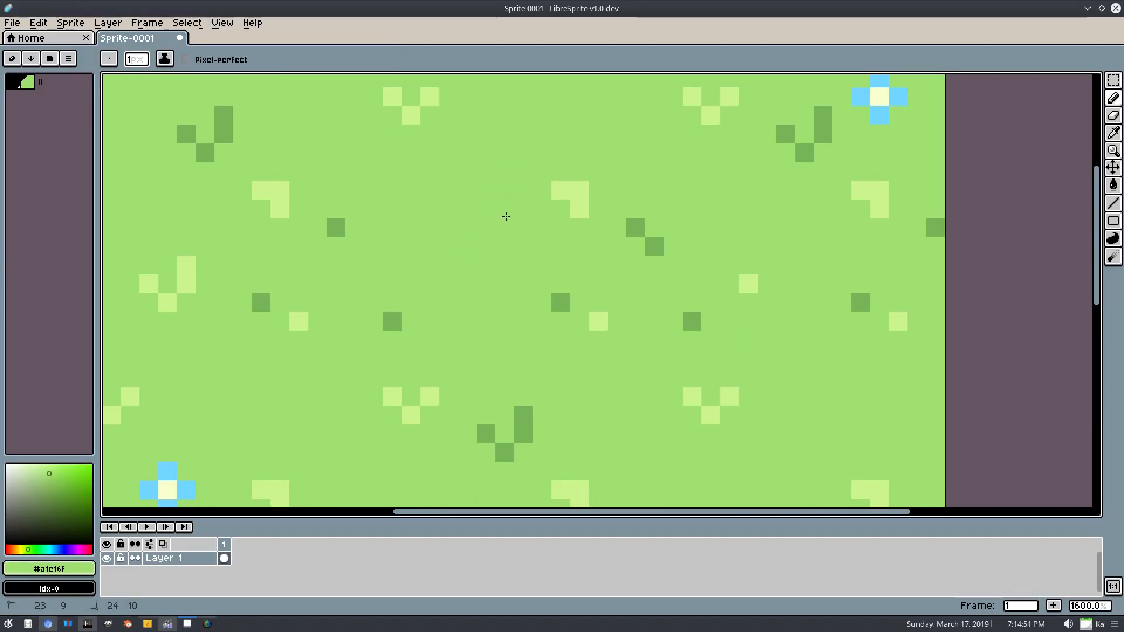
Trim the middle-left tile's blue flower to three pixels and paint out the bottom-middle tile's red flower
{"action": "scroll", "coordinate": [620, 272], "scroll_direction": "down", "scroll_amount": 3}
{"action": "left_click_drag", "start_coordinate": [607, 331], "coordinate": [681, 193]}
{"action": "left_click_drag", "start_coordinate": [453, 204], "coordinate": [445, 210]}
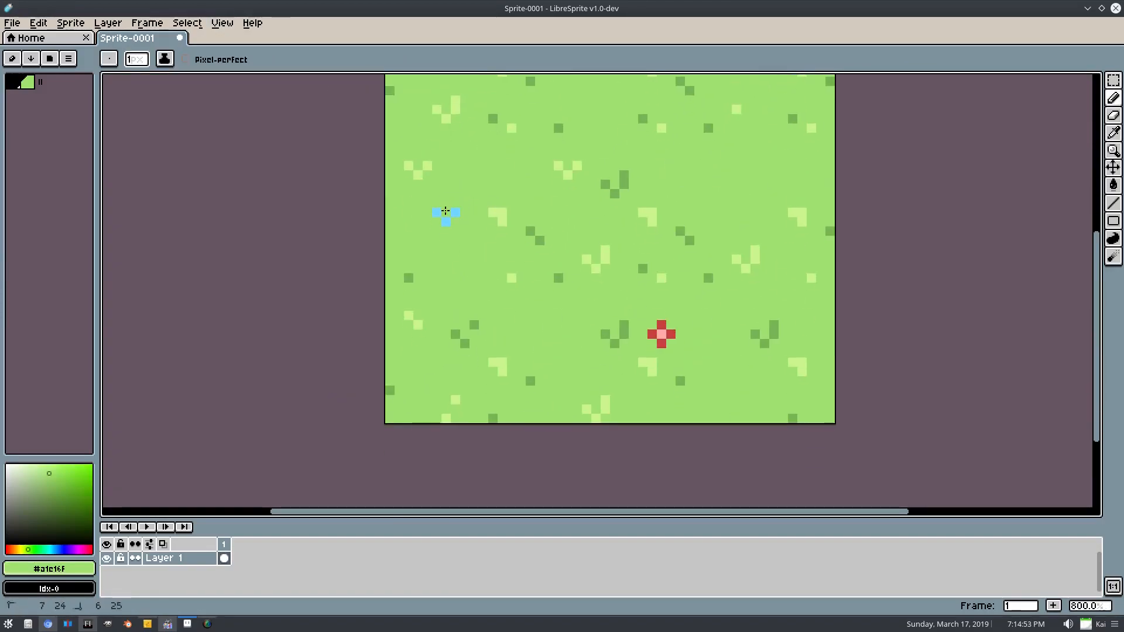
{"action": "key", "text": "ctrl+z"}
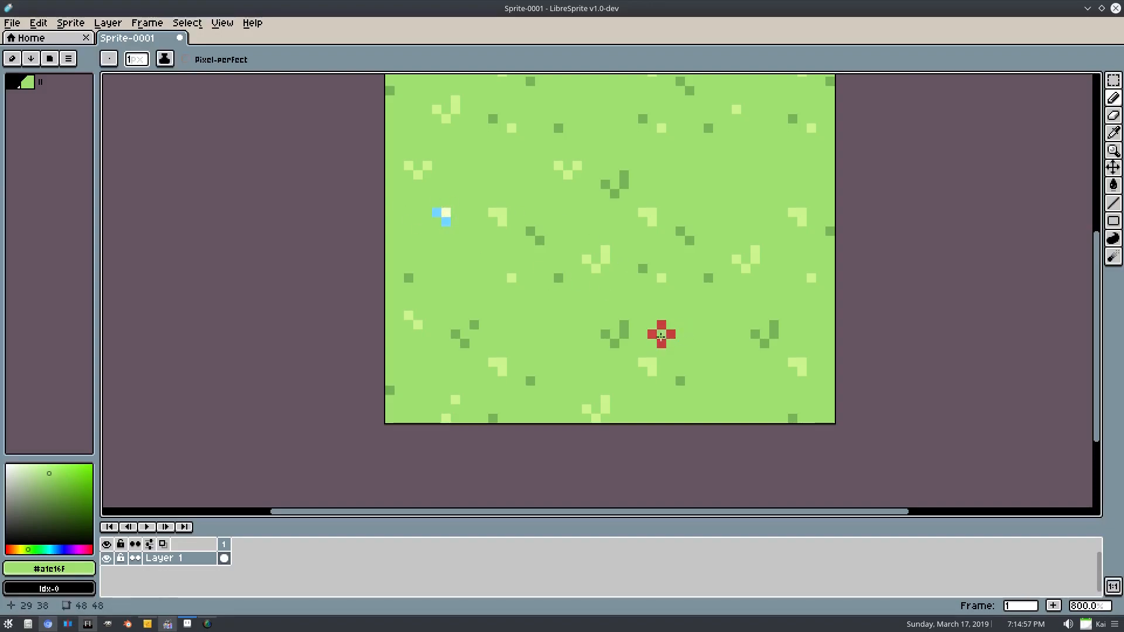
{"action": "left_click_drag", "start_coordinate": [666, 339], "coordinate": [670, 334]}
Reduce the top-right tile's blue flower to two pixels and recolor them pink (330°, 65, 97)
{"action": "left_click_drag", "start_coordinate": [706, 203], "coordinate": [612, 382]}
{"action": "left_click_drag", "start_coordinate": [709, 189], "coordinate": [715, 197]}
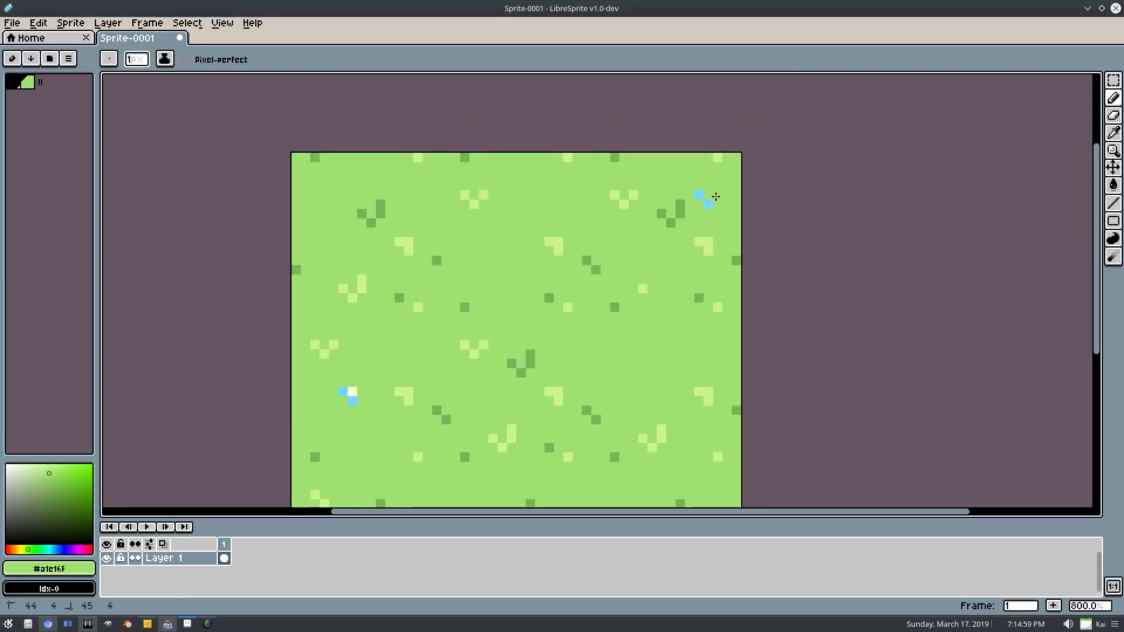
{"action": "left_click", "coordinate": [60, 549]}
{"action": "left_click", "coordinate": [62, 466]}
{"action": "left_click", "coordinate": [85, 549]}
{"action": "left_click", "coordinate": [699, 195]}
{"action": "scroll", "coordinate": [699, 382], "scroll_direction": "down", "scroll_amount": 2}
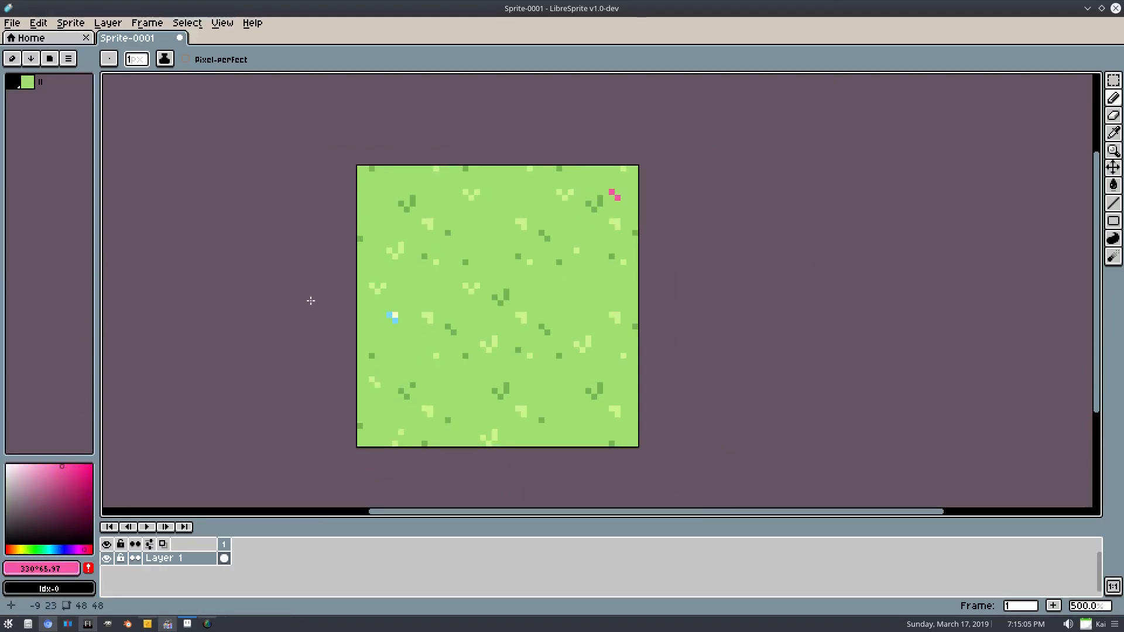
Undo the flower removals and recoloring, and clear the restored selection
{"action": "key", "text": "ctrl+z"}
{"action": "key", "text": "ctrl+z"}
{"action": "key", "text": "ctrl+z"}
{"action": "key", "text": "ctrl+z"}
{"action": "key", "text": "ctrl+z"}
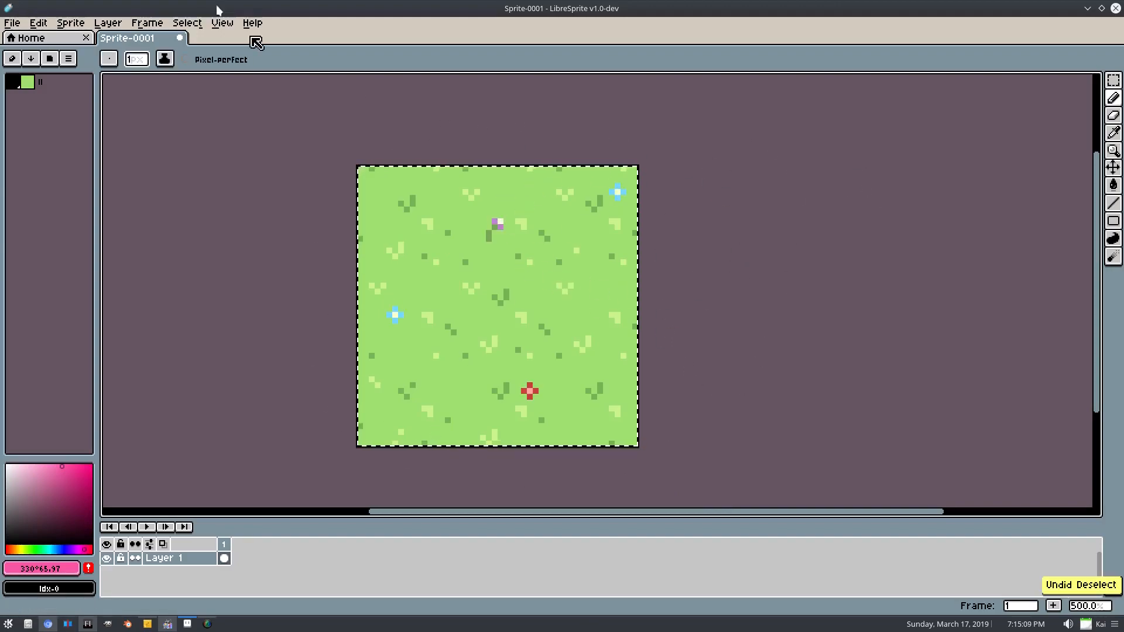
{"action": "left_click", "coordinate": [187, 23]}
{"action": "left_click", "coordinate": [205, 50]}
Sample the dark tuft green, shift it to a bluish green (128°, 34, 76) and start a tuft in the middle-left tile
{"action": "scroll", "coordinate": [595, 311], "scroll_direction": "up", "scroll_amount": 1}
{"action": "left_click_drag", "start_coordinate": [587, 313], "coordinate": [596, 275]}
{"action": "scroll", "coordinate": [408, 273], "scroll_direction": "up", "scroll_amount": 1}
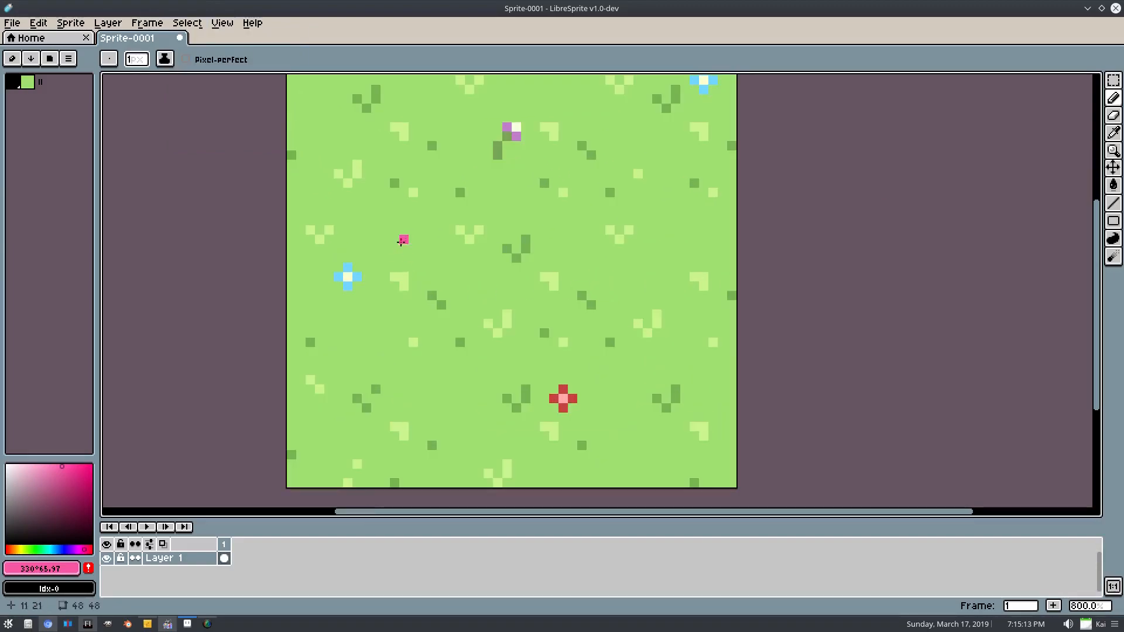
{"action": "key", "text": "p"}
{"action": "key", "text": "Escape"}
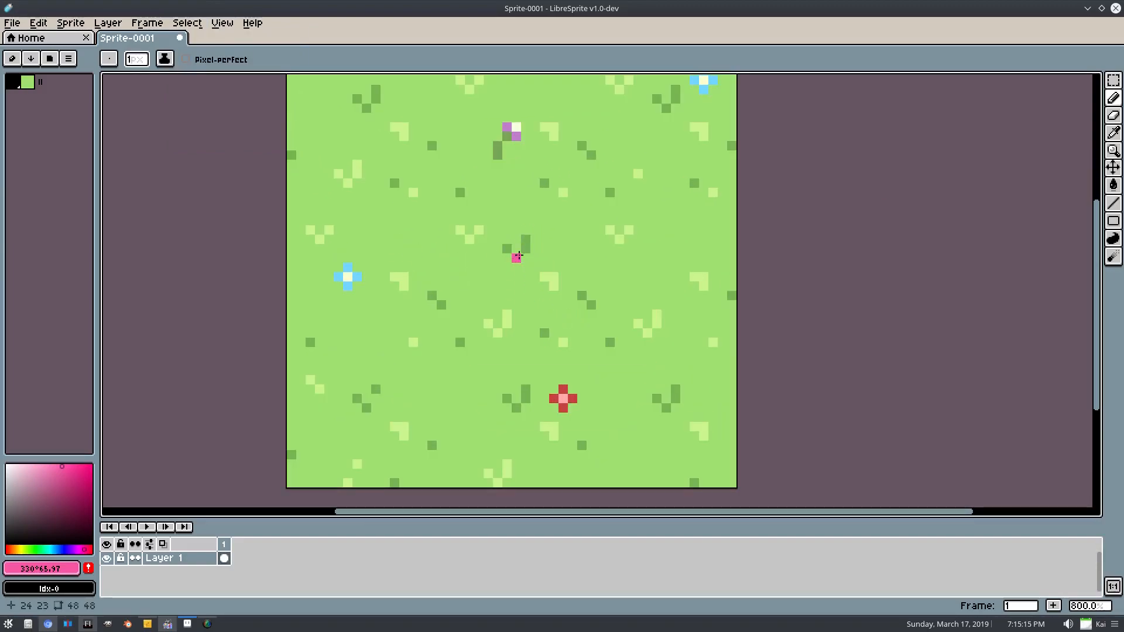
{"action": "key", "text": "i"}
{"action": "left_click", "coordinate": [525, 241]}
{"action": "key", "text": "b"}
{"action": "scroll", "coordinate": [356, 227], "scroll_direction": "up", "scroll_amount": 2}
{"action": "left_click_drag", "start_coordinate": [46, 498], "coordinate": [40, 479]}
{"action": "left_click", "coordinate": [36, 549]}
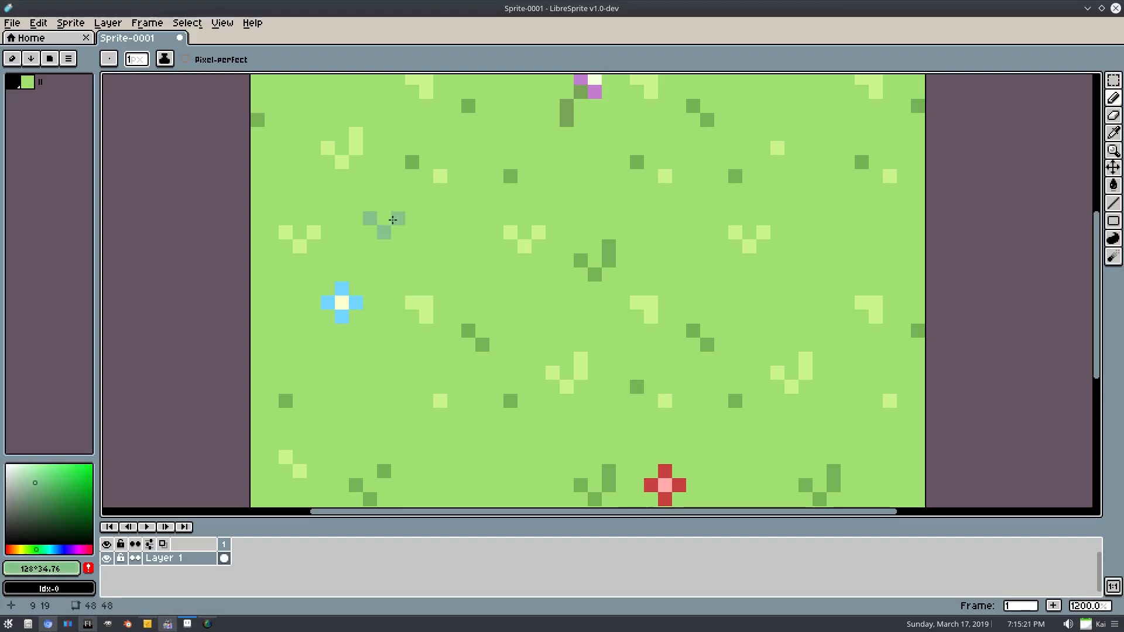
Finish the middle-left tile's bluish-green tuft and scatter single bluish-green specks across the middle-right and bottom tiles
{"action": "left_click", "coordinate": [425, 203]}
{"action": "left_click_drag", "start_coordinate": [709, 256], "coordinate": [578, 258]}
{"action": "left_click", "coordinate": [609, 304]}
{"action": "left_click", "coordinate": [729, 406]}
{"action": "mouse_move", "coordinate": [447, 372]}
{"action": "left_mouse_down"}
{"action": "mouse_move", "coordinate": [546, 228]}
{"action": "mouse_move", "coordinate": [454, 326]}
{"action": "mouse_move", "coordinate": [413, 477]}
{"action": "left_mouse_up"}
{"action": "left_click", "coordinate": [488, 314]}
{"action": "left_click", "coordinate": [280, 414]}
{"action": "left_click", "coordinate": [363, 442]}
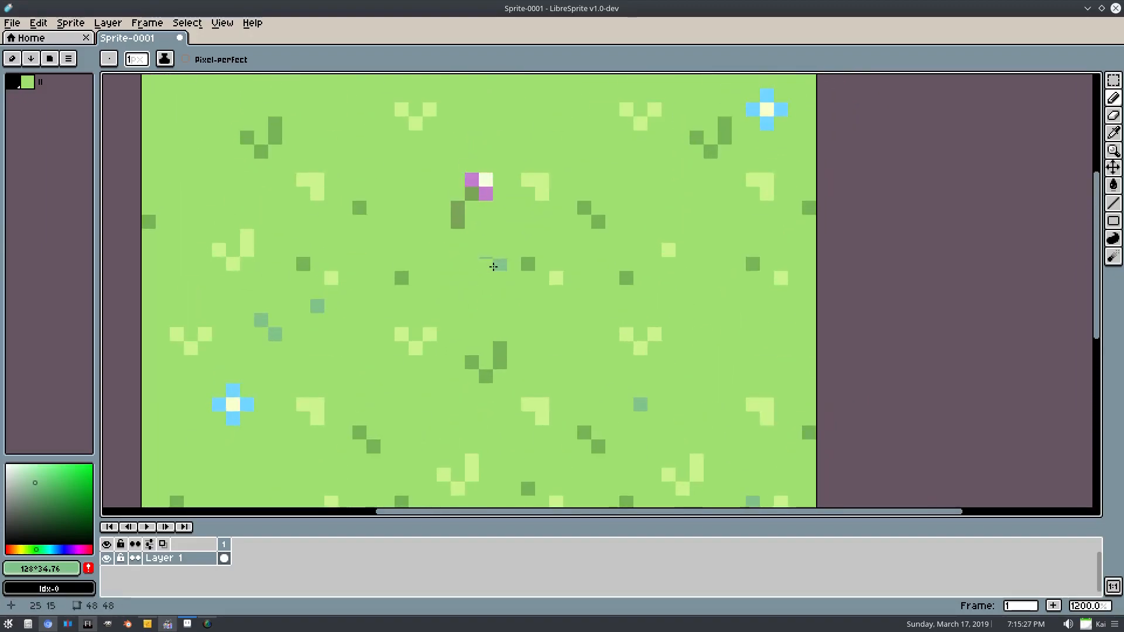
Dot bluish-green specks into the three top tiles and a diagonal pair on the middle-right tile's outer edge
{"action": "left_click_drag", "start_coordinate": [498, 114], "coordinate": [656, 225]}
{"action": "left_click", "coordinate": [391, 193]}
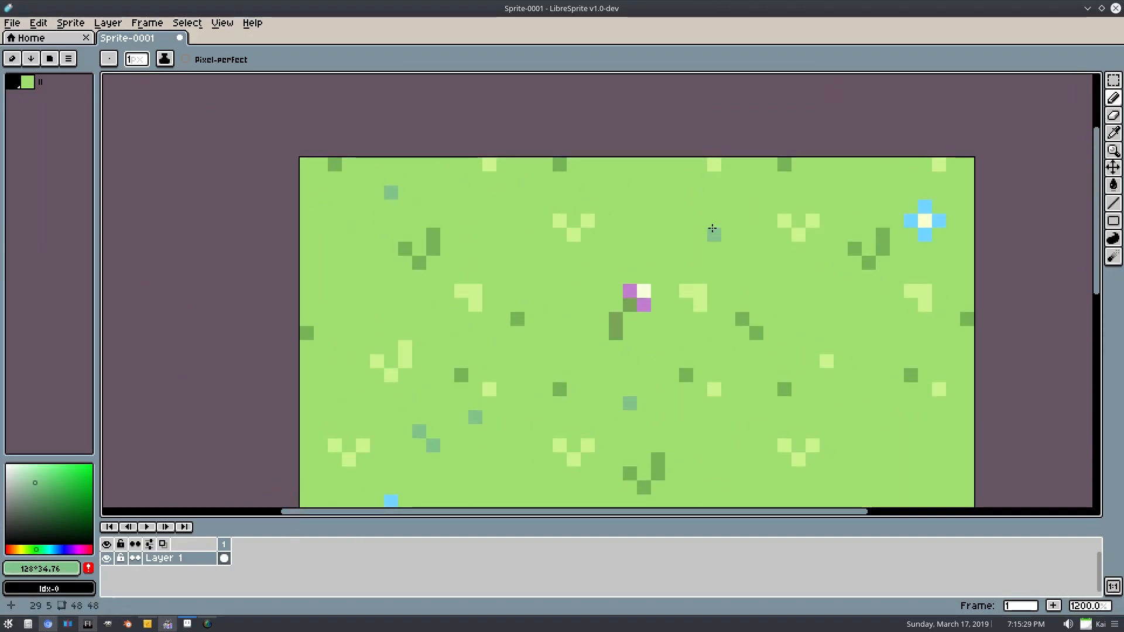
{"action": "left_click_drag", "start_coordinate": [774, 217], "coordinate": [595, 77]}
{"action": "left_click", "coordinate": [596, 77]}
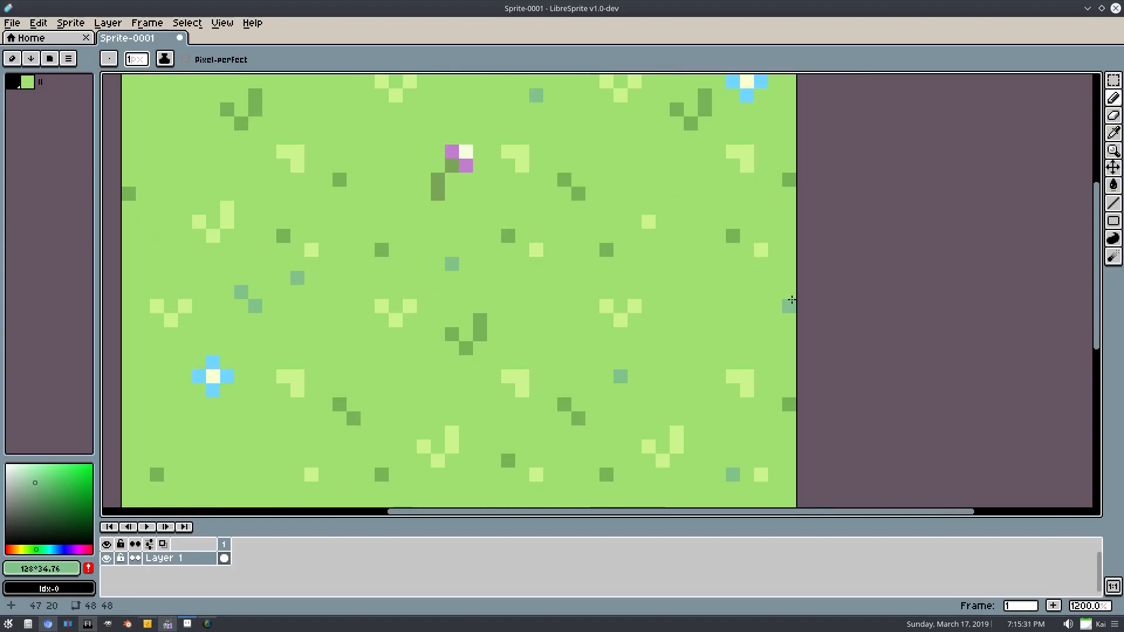
Expand the middle-right tile's bluish-green speck into a small cluster and add a three-pixel tuft in the bottom-middle tile
{"action": "right_click", "coordinate": [623, 391]}
{"action": "left_click", "coordinate": [630, 364]}
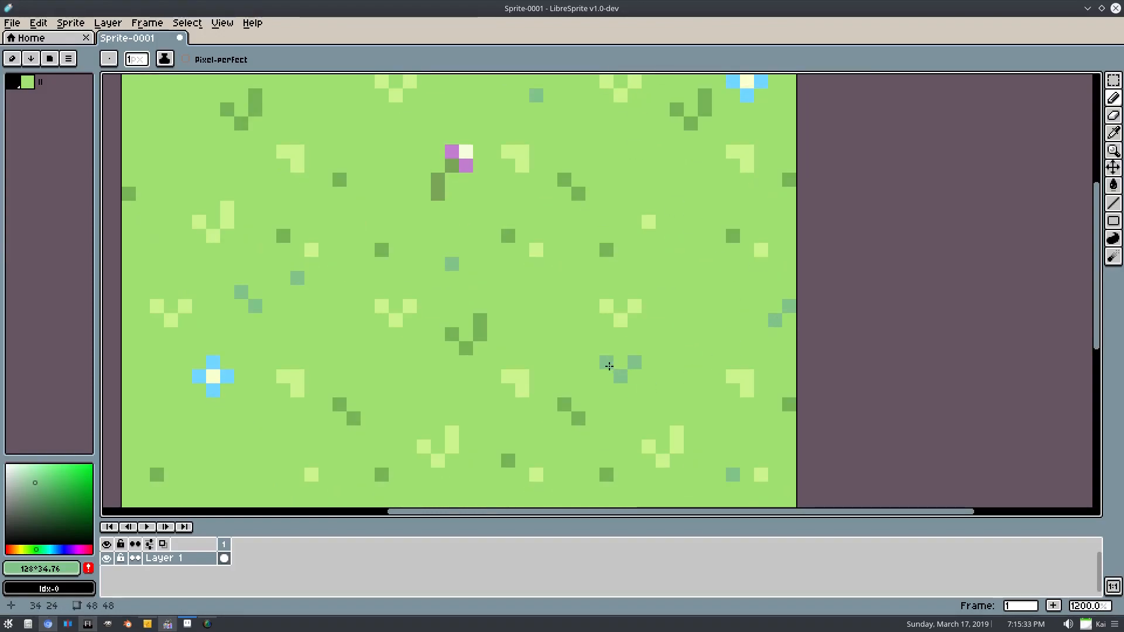
{"action": "left_click_drag", "start_coordinate": [629, 395], "coordinate": [658, 235]}
{"action": "left_click", "coordinate": [412, 386]}
{"action": "scroll", "coordinate": [560, 389], "scroll_direction": "down", "scroll_amount": 6}
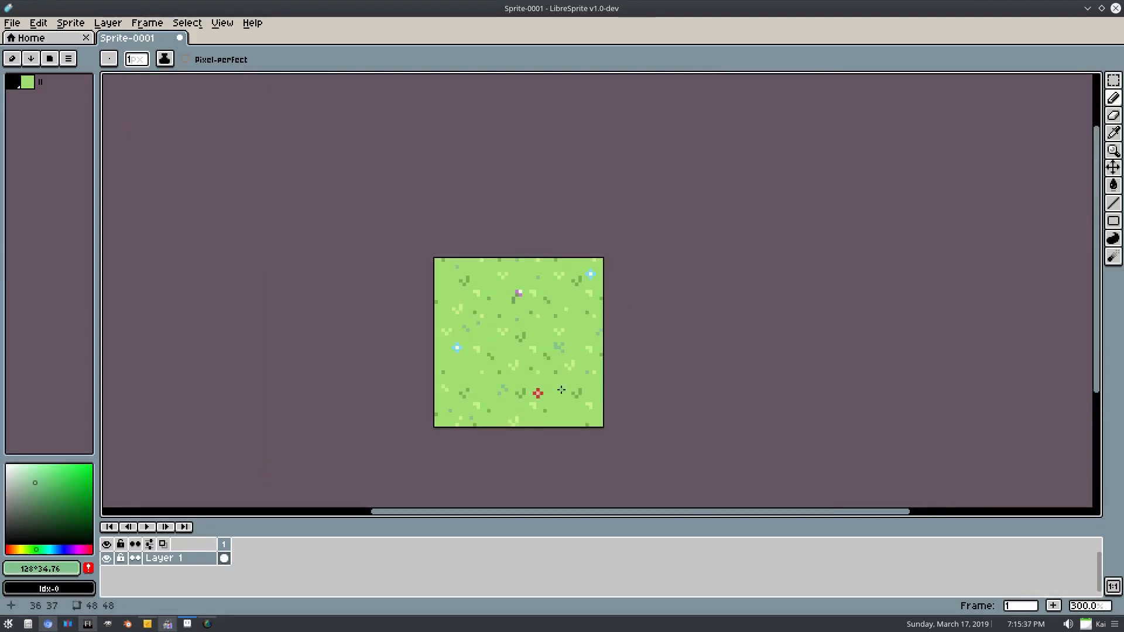
{"action": "scroll", "coordinate": [544, 318], "scroll_direction": "up", "scroll_amount": 1}
{"action": "scroll", "coordinate": [484, 438], "scroll_direction": "up", "scroll_amount": 1}
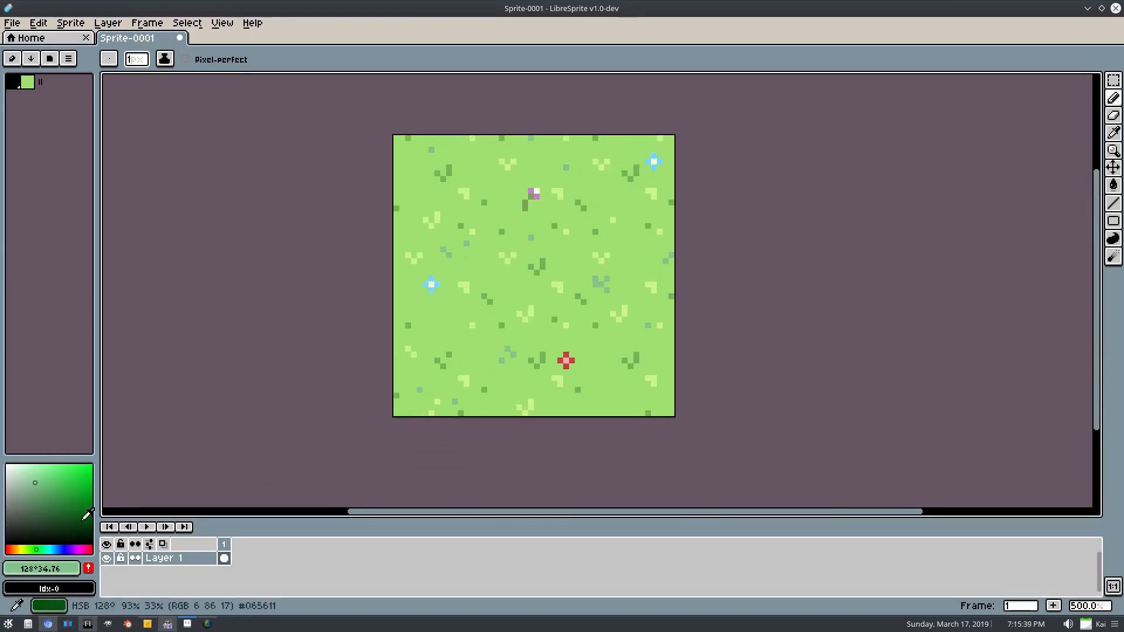
Shift the drawing color to an olive green (88°, 34, 76) and scatter specks across the middle-left and the right-hand tiles
{"action": "left_click", "coordinate": [25, 548]}
{"action": "scroll", "coordinate": [360, 324], "scroll_direction": "up", "scroll_amount": 4}
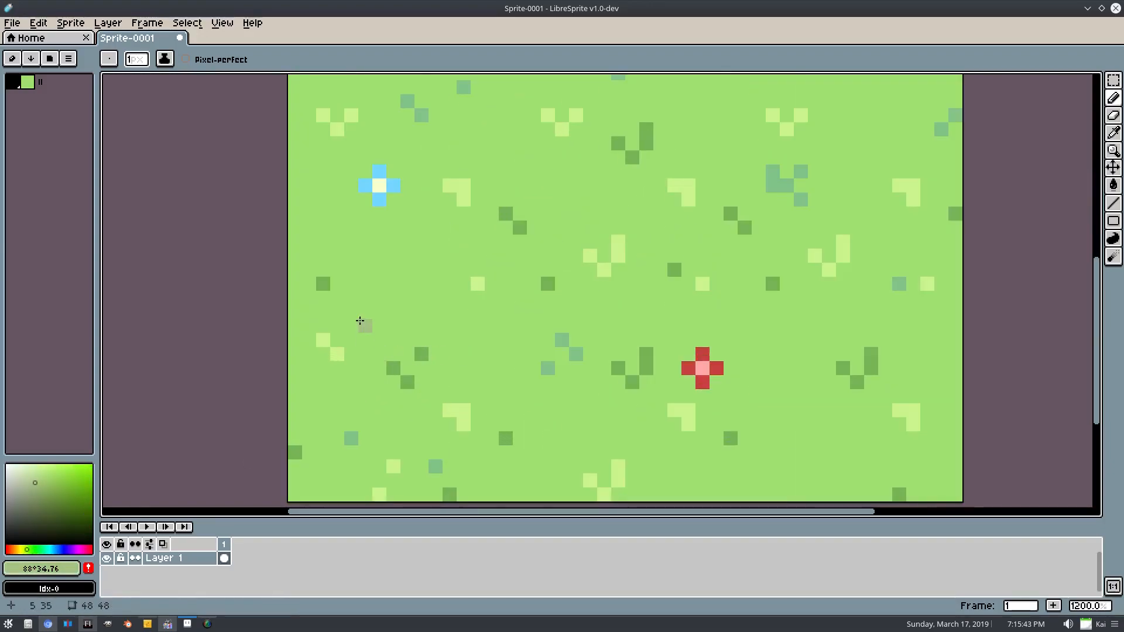
{"action": "left_click_drag", "start_coordinate": [859, 361], "coordinate": [678, 225]}
{"action": "left_click_drag", "start_coordinate": [596, 88], "coordinate": [601, 346]}
{"action": "left_click", "coordinate": [687, 218]}
{"action": "left_click", "coordinate": [679, 210]}
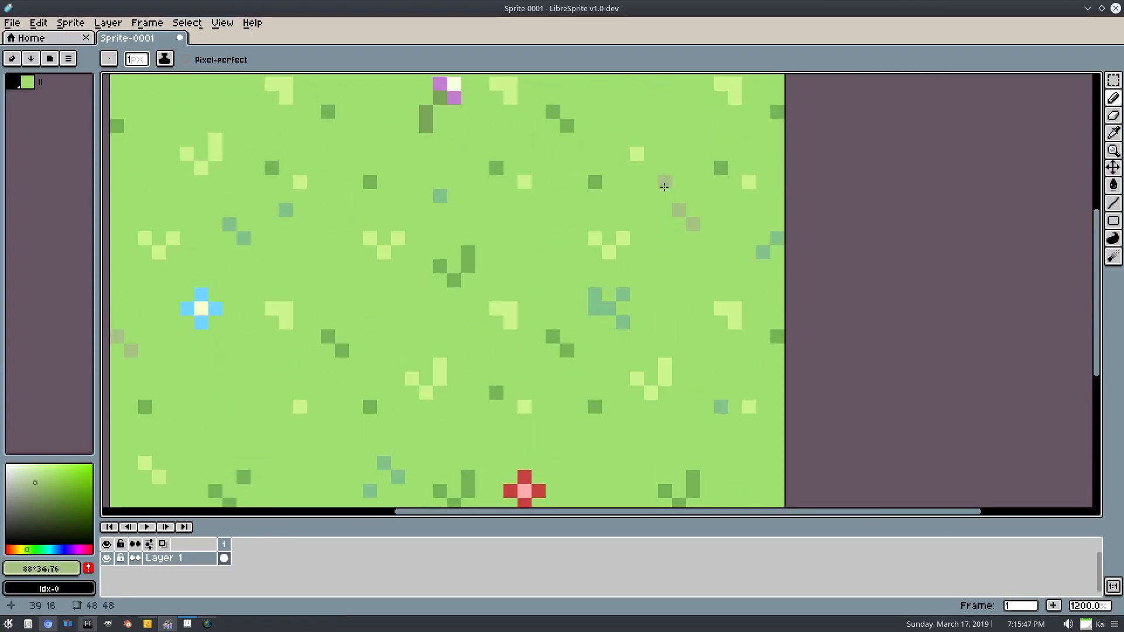
{"action": "left_click_drag", "start_coordinate": [665, 181], "coordinate": [716, 416]}
{"action": "left_click", "coordinate": [687, 333]}
{"action": "left_click", "coordinate": [762, 192]}
Examine the whole tileset from a distance, with the timeline hidden, to judge how the added specks and flowers are distributed
{"action": "scroll", "coordinate": [762, 192], "scroll_direction": "down", "scroll_amount": 7}
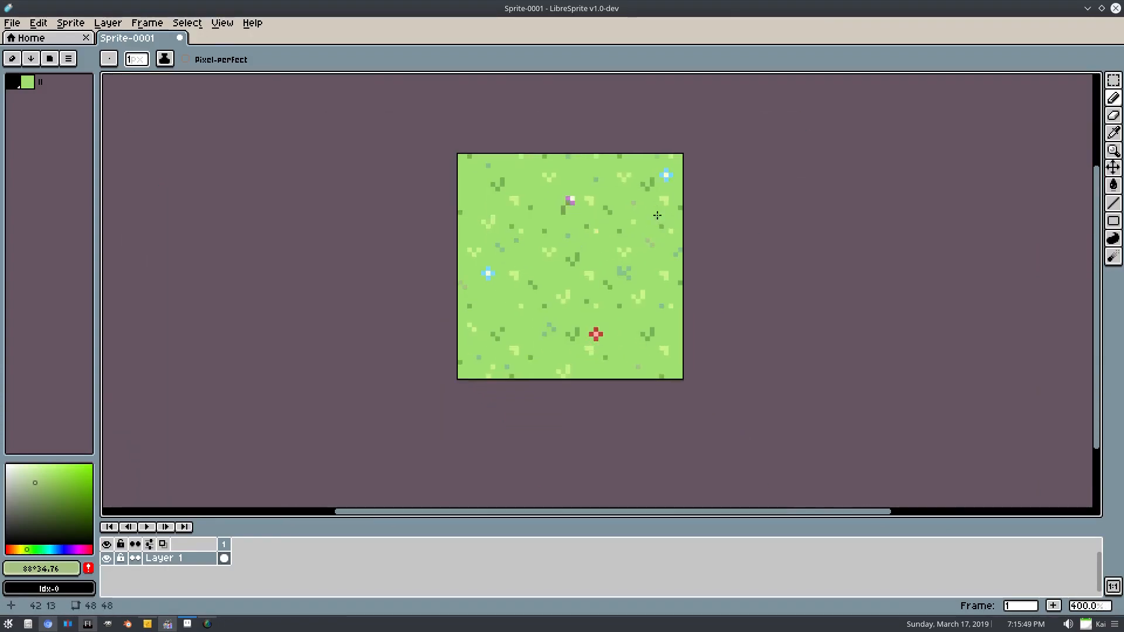
{"action": "scroll", "coordinate": [754, 269], "scroll_direction": "up", "scroll_amount": 2}
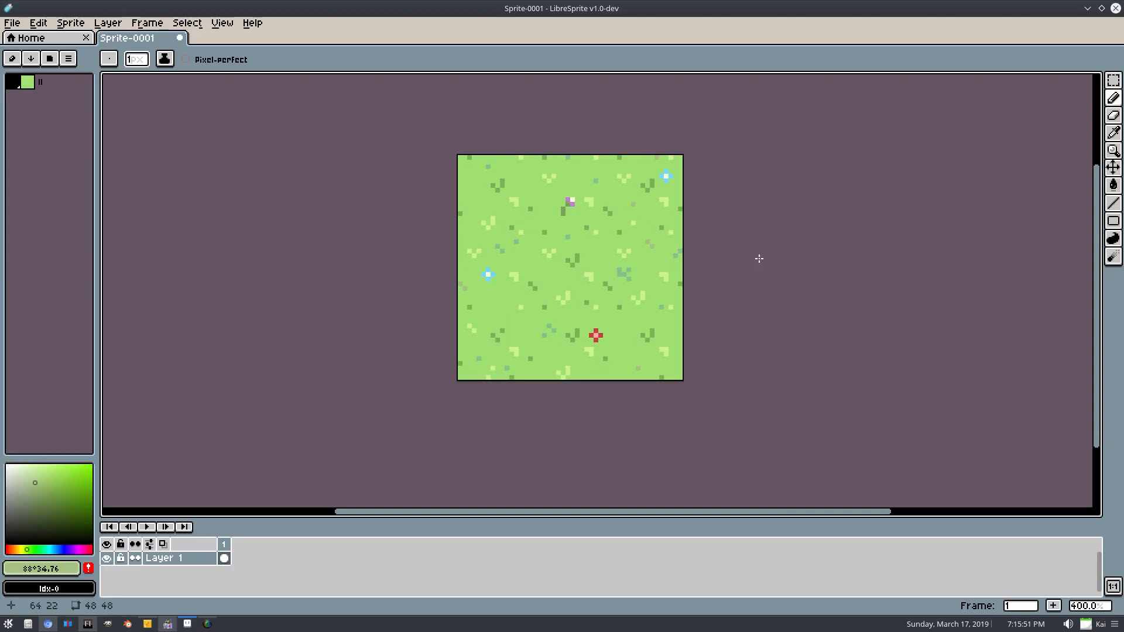
{"action": "scroll", "coordinate": [759, 258], "scroll_direction": "up", "scroll_amount": 1}
{"action": "scroll", "coordinate": [838, 309], "scroll_direction": "down", "scroll_amount": 1}
{"action": "scroll", "coordinate": [845, 314], "scroll_direction": "down", "scroll_amount": 1}
{"action": "scroll", "coordinate": [845, 313], "scroll_direction": "up", "scroll_amount": 1}
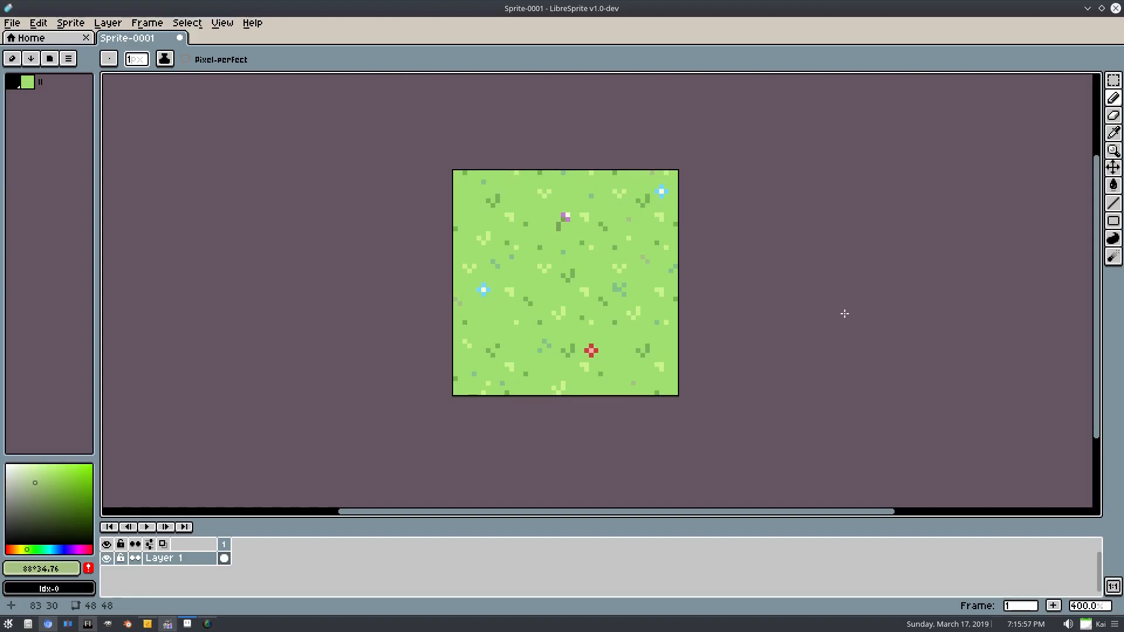
{"action": "scroll", "coordinate": [843, 314], "scroll_direction": "up", "scroll_amount": 1}
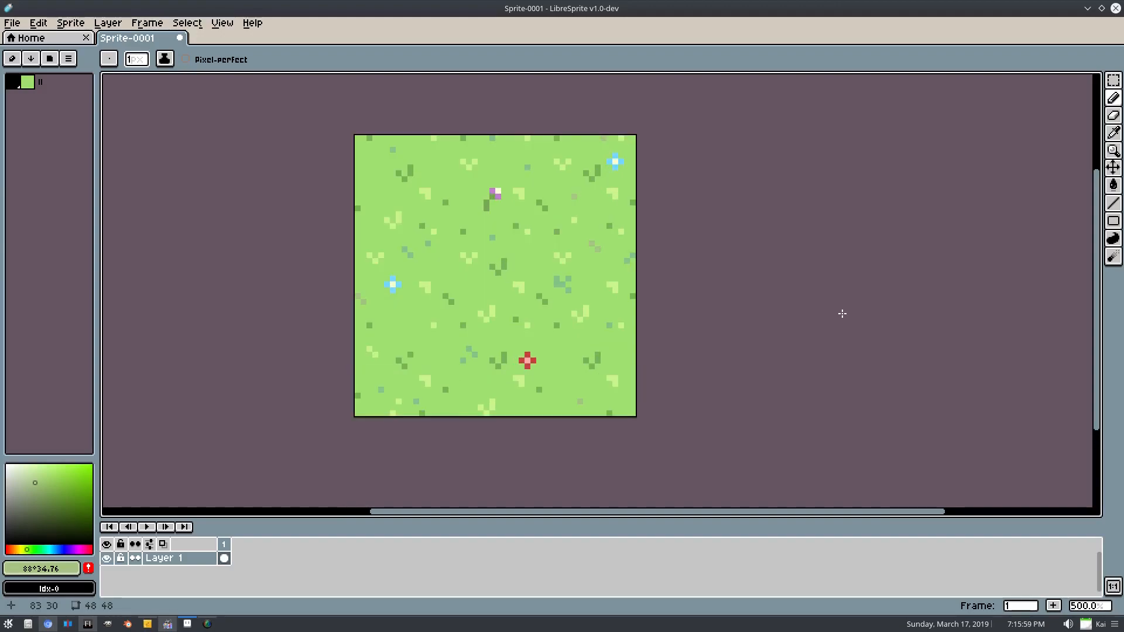
{"action": "scroll", "coordinate": [936, 323], "scroll_direction": "up", "scroll_amount": 1}
{"action": "key", "text": "Tab"}
{"action": "left_click_drag", "start_coordinate": [910, 326], "coordinate": [906, 349]}
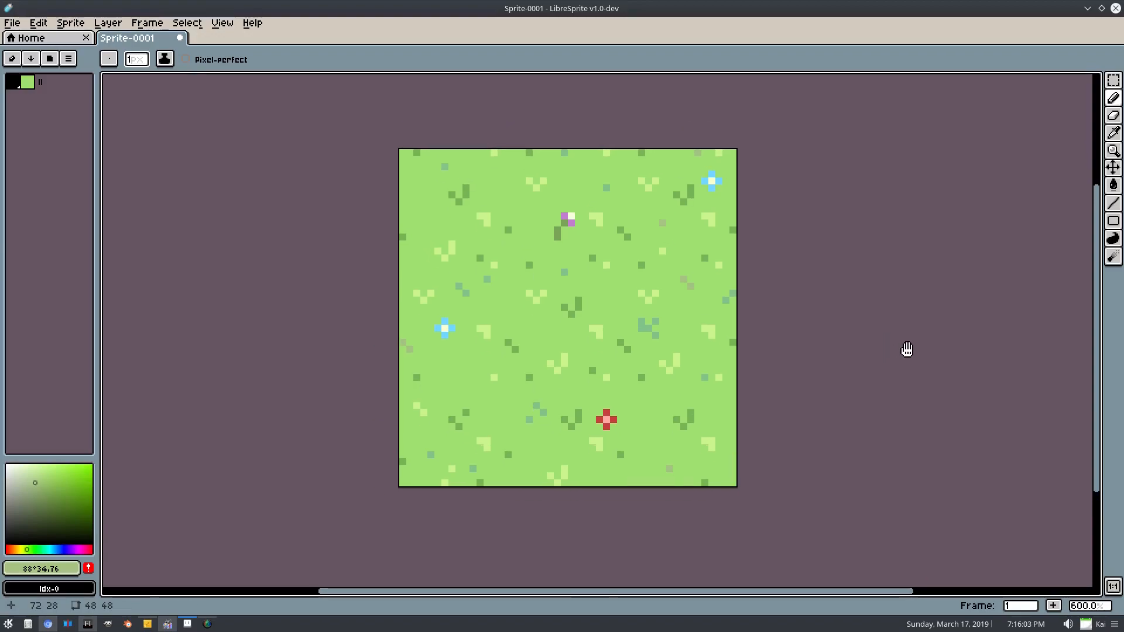